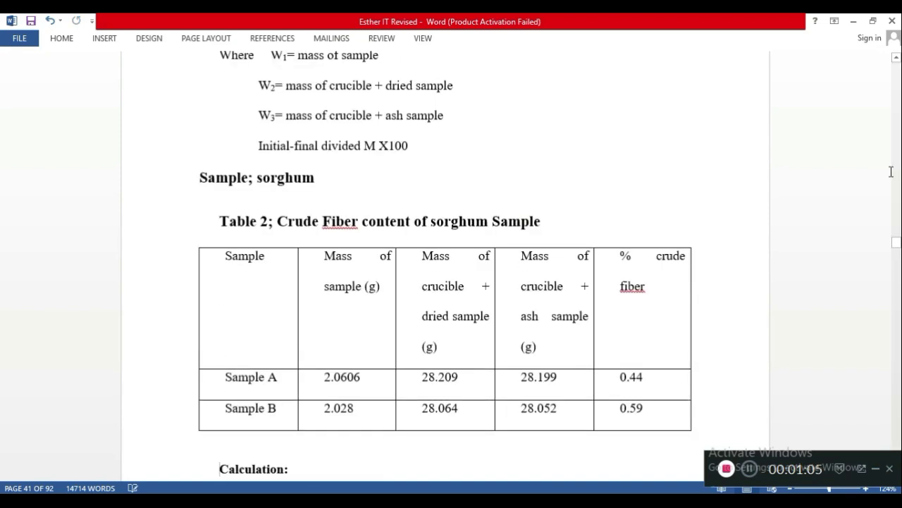
# Step: Scroll past the table of contents to the List of Figures page
pyautogui.click(749, 470)
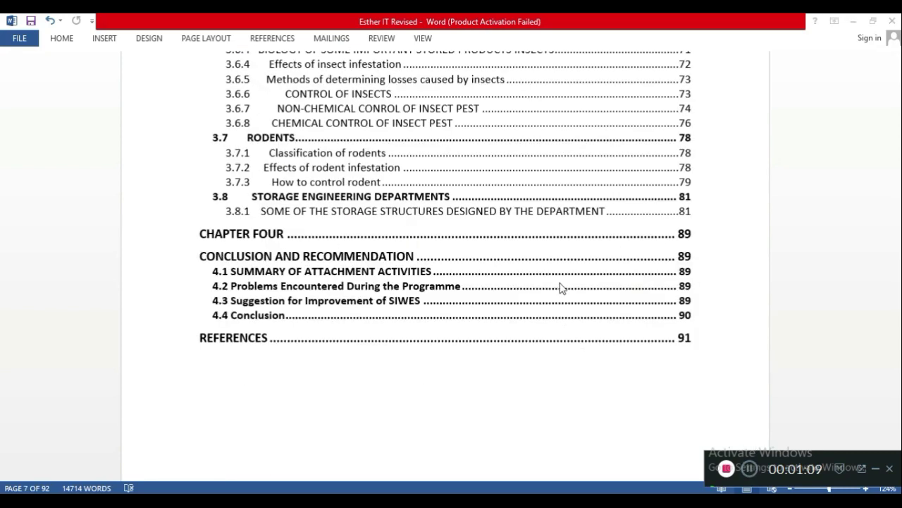
pyautogui.scroll(-1, 562, 287)
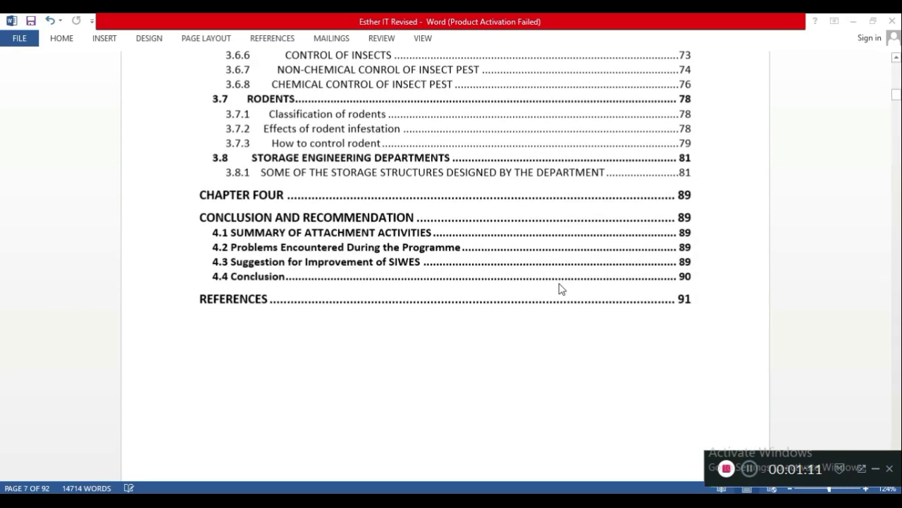
pyautogui.scroll(-2, 561, 287)
pyautogui.scroll(4, 561, 290)
pyautogui.scroll(4, 561, 289)
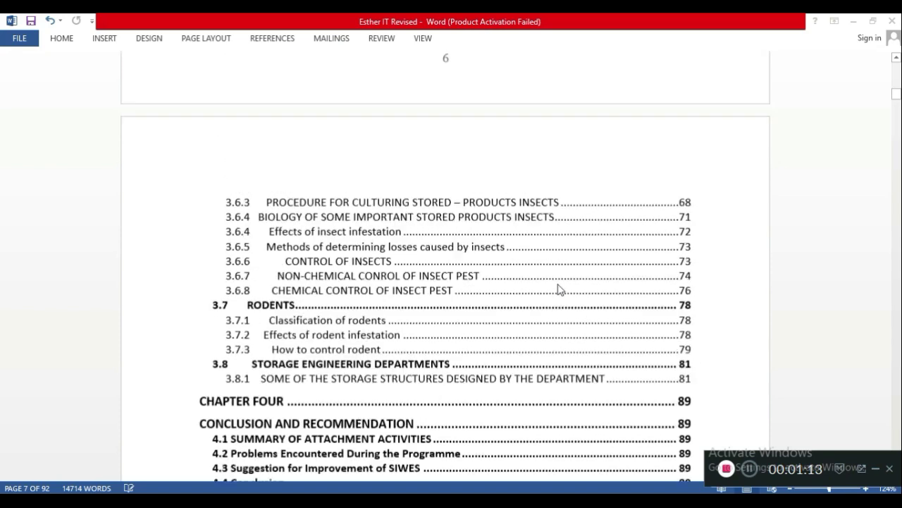
pyautogui.scroll(-2, 561, 289)
pyautogui.scroll(-7, 560, 289)
pyautogui.scroll(-4, 561, 289)
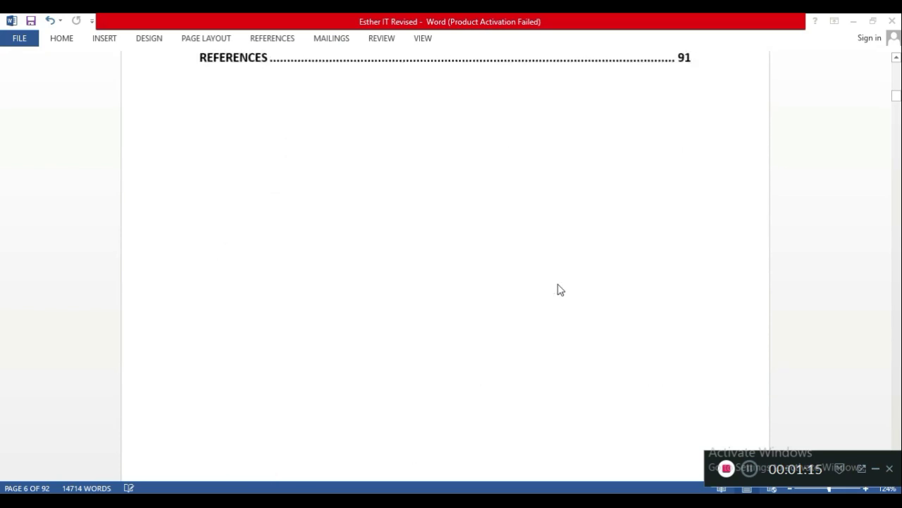
pyautogui.scroll(-2, 561, 289)
pyautogui.scroll(-1, 560, 289)
pyautogui.scroll(-2, 561, 289)
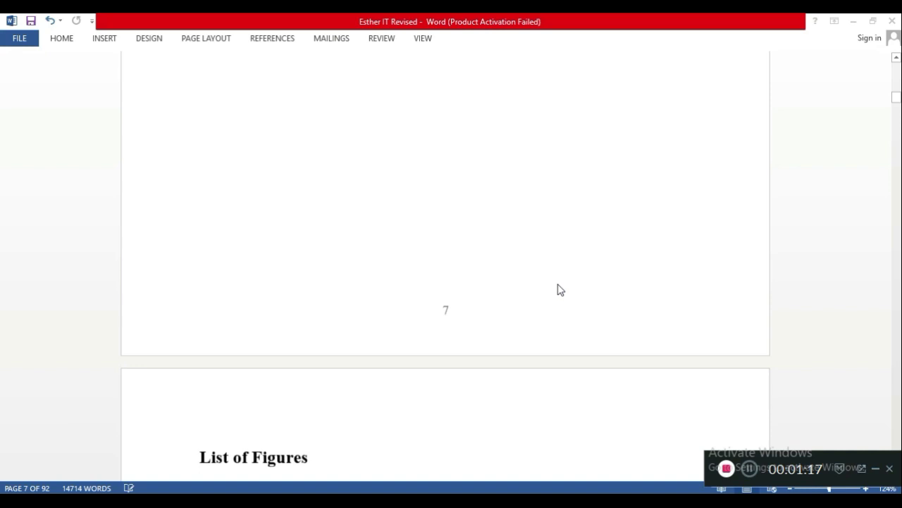
pyautogui.scroll(-7, 561, 289)
pyautogui.scroll(-2, 560, 289)
pyautogui.scroll(-1, 560, 289)
pyautogui.scroll(-1, 560, 289)
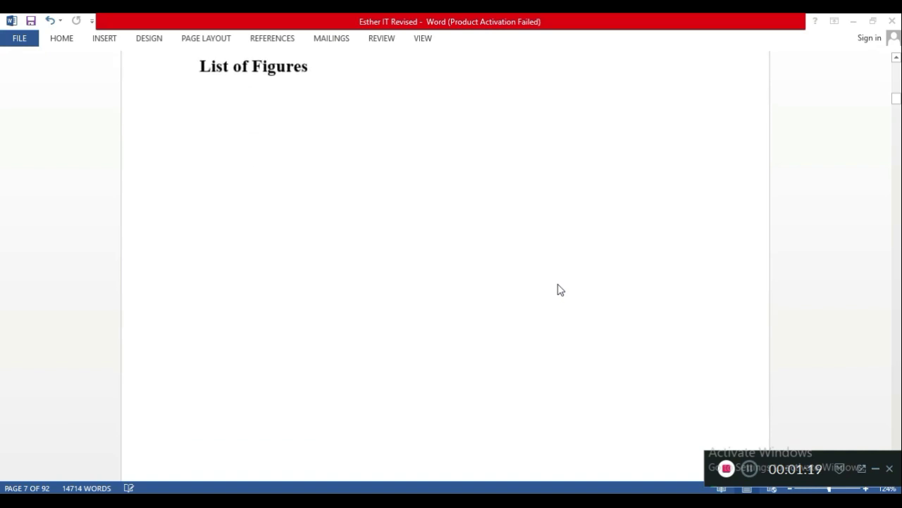
pyautogui.scroll(-1, 560, 289)
pyautogui.scroll(3, 561, 289)
pyautogui.scroll(1, 550, 296)
pyautogui.scroll(2, 465, 321)
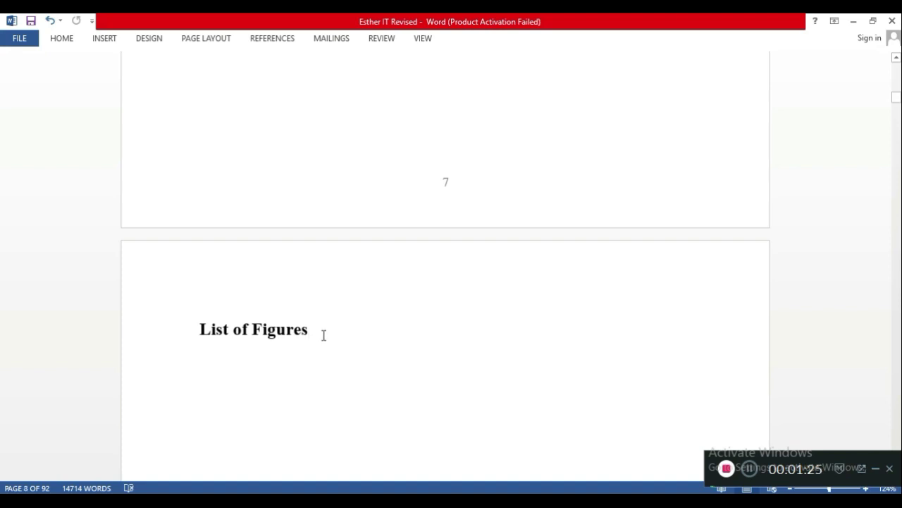
pyautogui.scroll(-3, 323, 334)
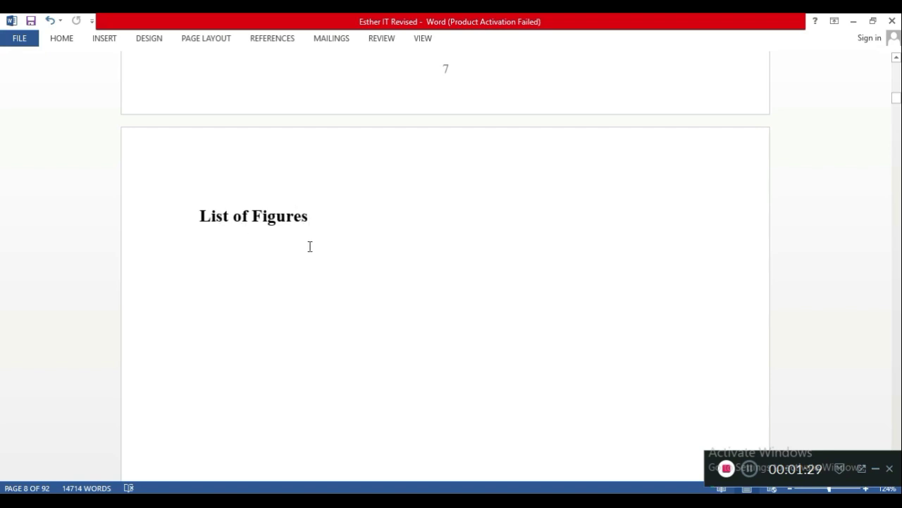
pyautogui.scroll(-2, 307, 249)
pyautogui.scroll(-2, 304, 249)
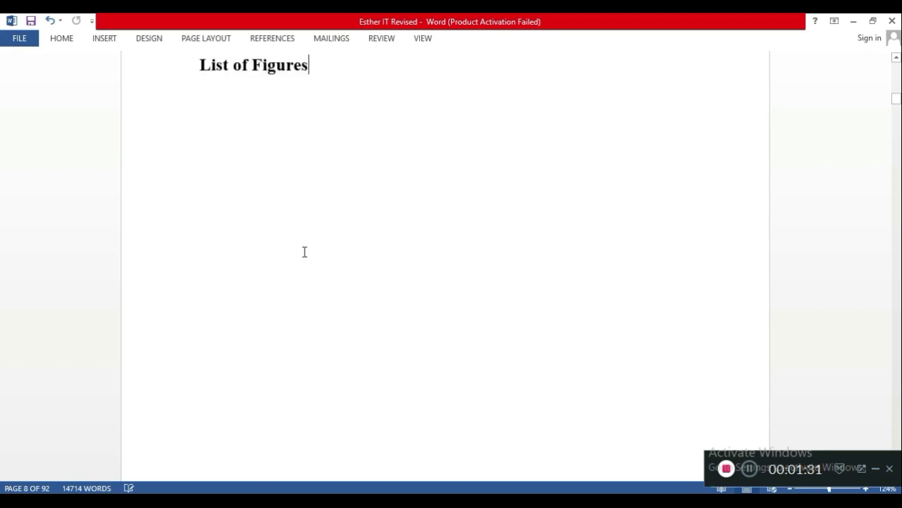
pyautogui.scroll(-1, 207, 260)
pyautogui.scroll(3, 207, 261)
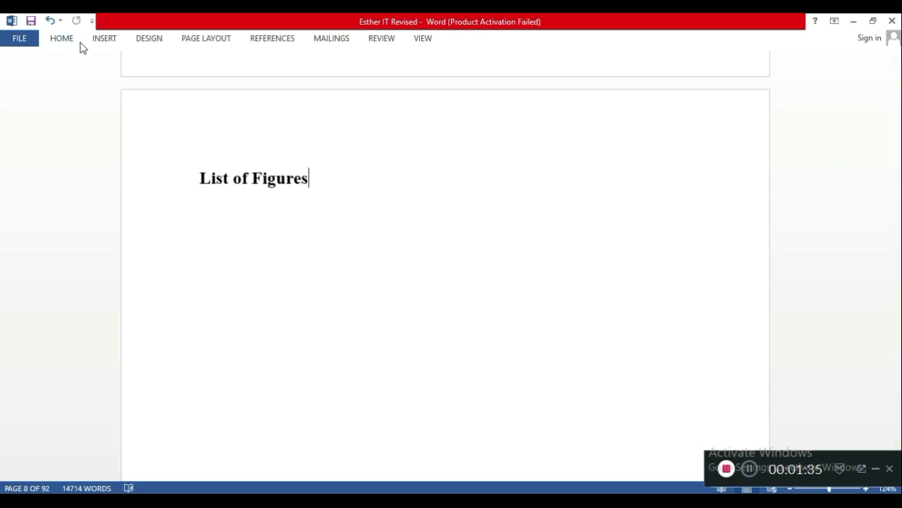
# Step: Show the Insert tab and place the cursor on the blank area below the List of Figures heading
pyautogui.click(111, 39)
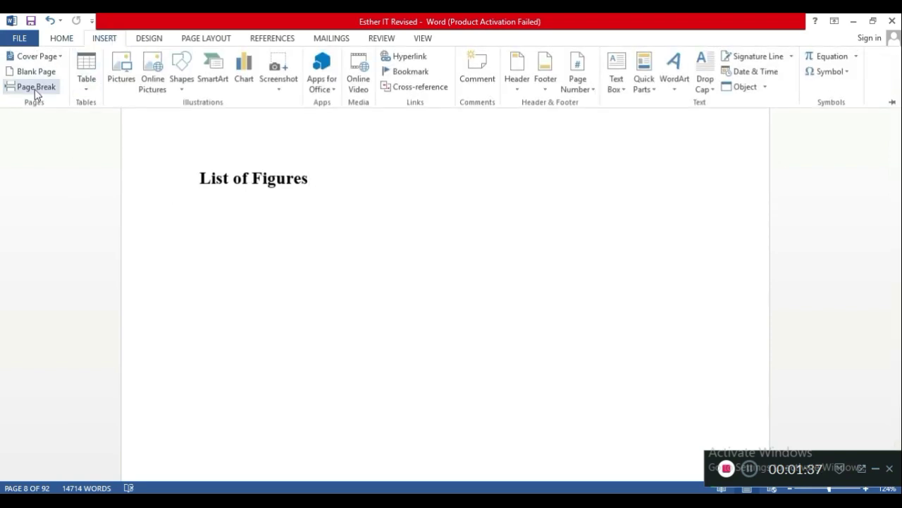
pyautogui.scroll(-2, 292, 210)
pyautogui.scroll(-2, 288, 210)
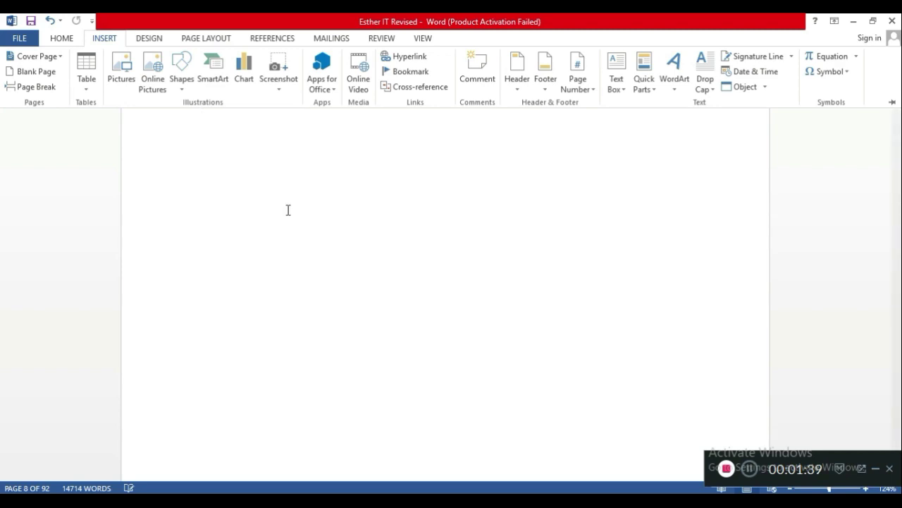
pyautogui.scroll(-4, 289, 208)
pyautogui.scroll(-1, 294, 200)
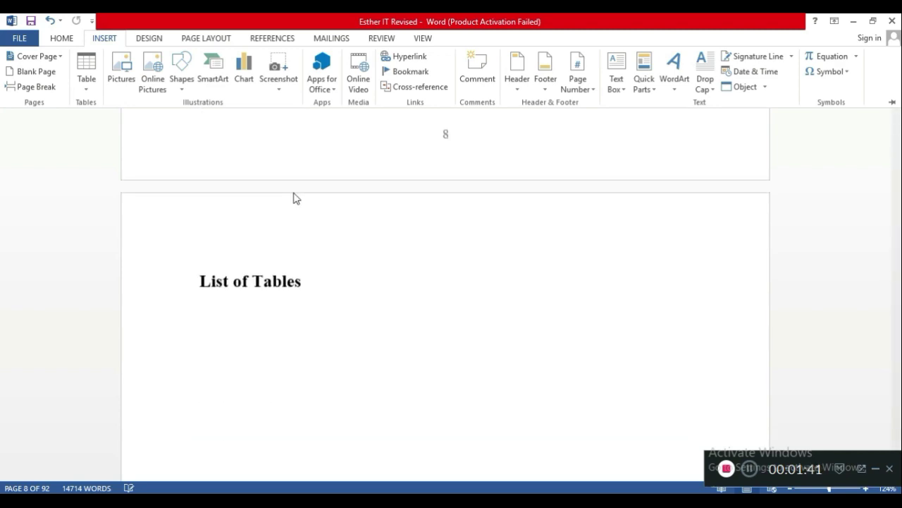
pyautogui.click(295, 198)
# Step: Scroll back up to the Chapter Three contents entries and select '3.3 The Chemistry Unit (NSPRI)'
pyautogui.press('Up')
pyautogui.press('pagedown')
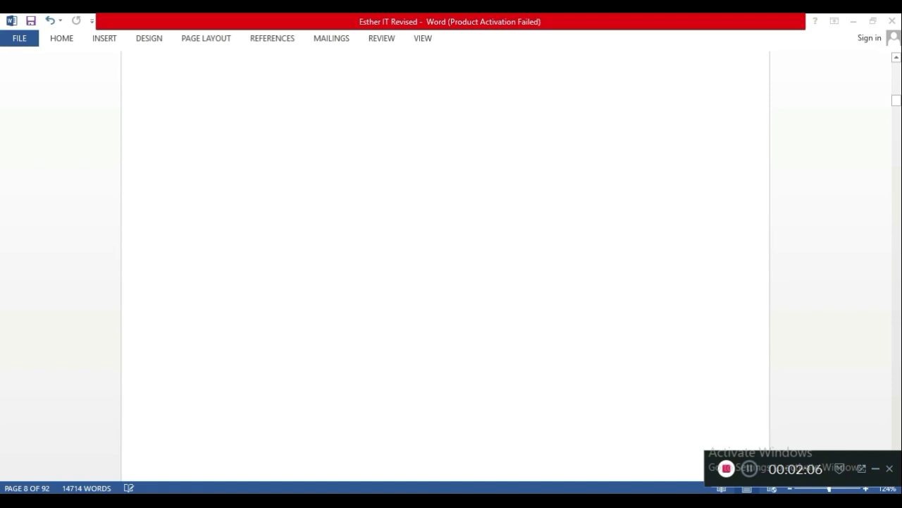
pyautogui.press('pageup')
pyautogui.press('Up')
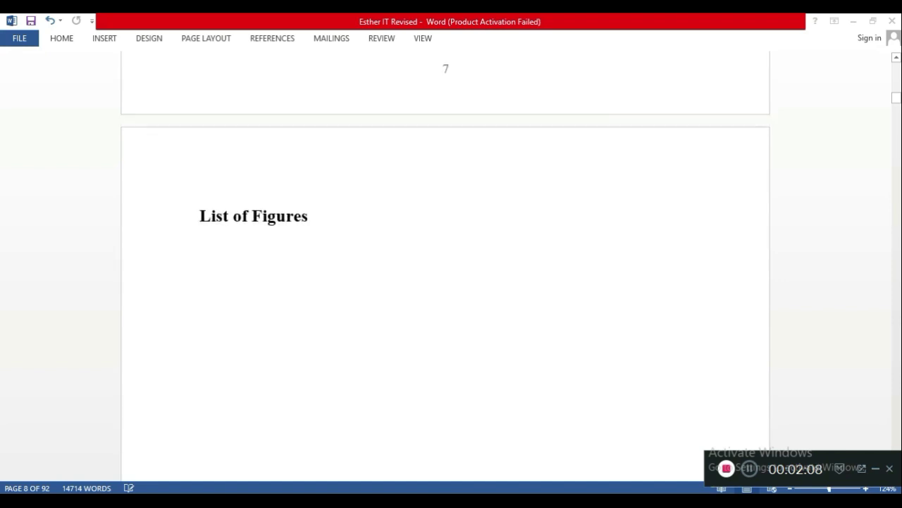
pyautogui.press('pagedown')
pyautogui.scroll(-1, 258, 299)
pyautogui.scroll(-2, 258, 299)
pyautogui.scroll(-2, 258, 299)
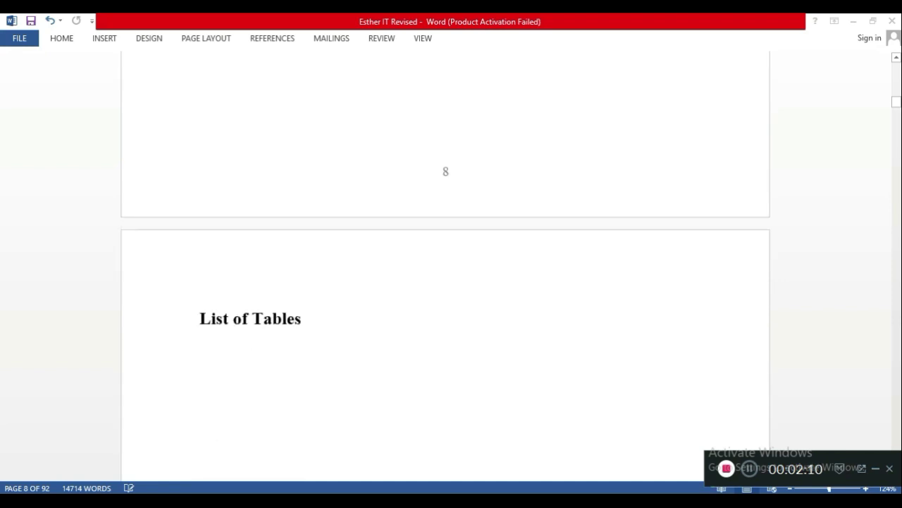
pyautogui.scroll(-1, 258, 299)
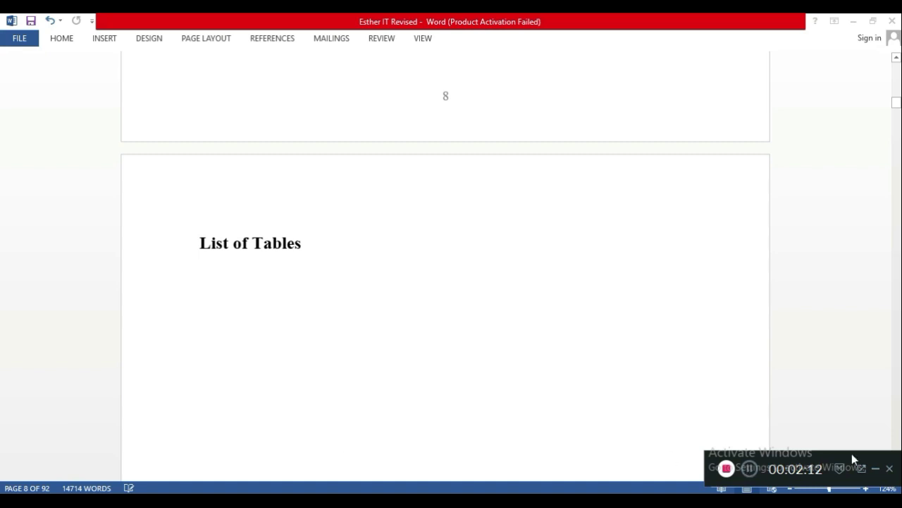
pyautogui.scroll(2, 464, 394)
pyautogui.scroll(3, 463, 395)
pyautogui.scroll(3, 463, 395)
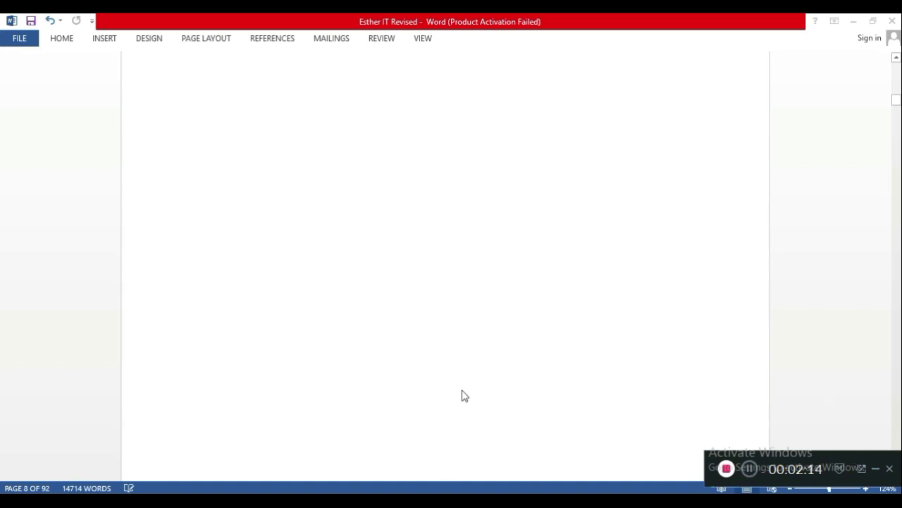
pyautogui.scroll(3, 464, 395)
pyautogui.scroll(3, 465, 395)
pyautogui.scroll(1, 464, 395)
pyautogui.scroll(3, 464, 396)
pyautogui.scroll(2, 464, 395)
pyautogui.scroll(4, 465, 396)
pyautogui.scroll(3, 465, 395)
pyautogui.scroll(3, 465, 395)
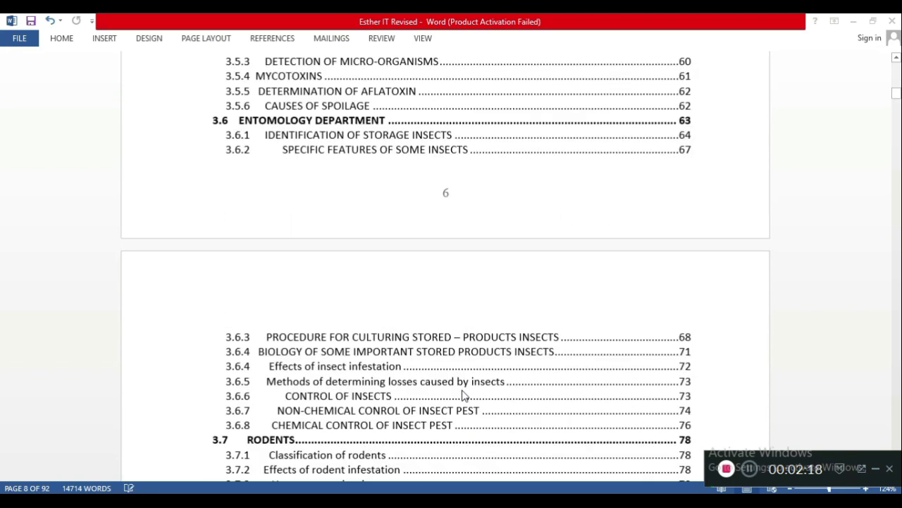
pyautogui.scroll(1, 463, 395)
pyautogui.scroll(5, 463, 395)
pyautogui.scroll(2, 463, 395)
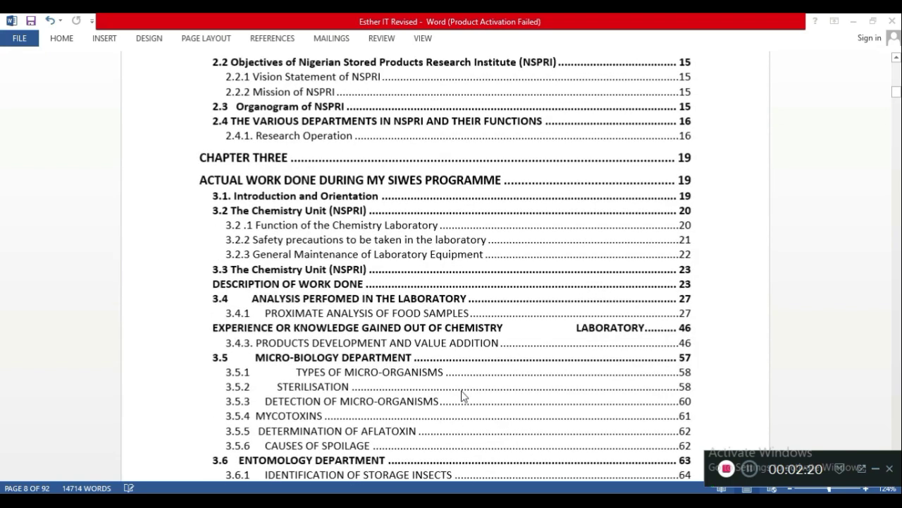
pyautogui.scroll(-1, 463, 395)
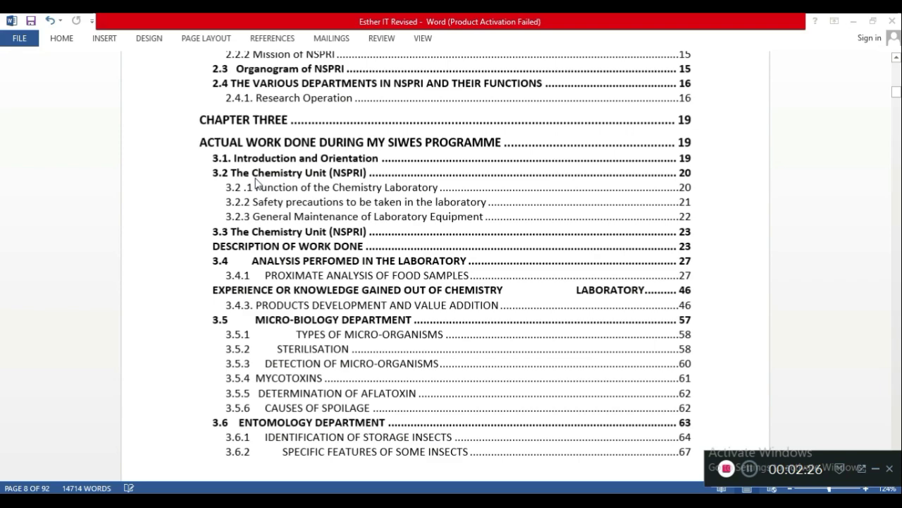
pyautogui.scroll(-1, 258, 183)
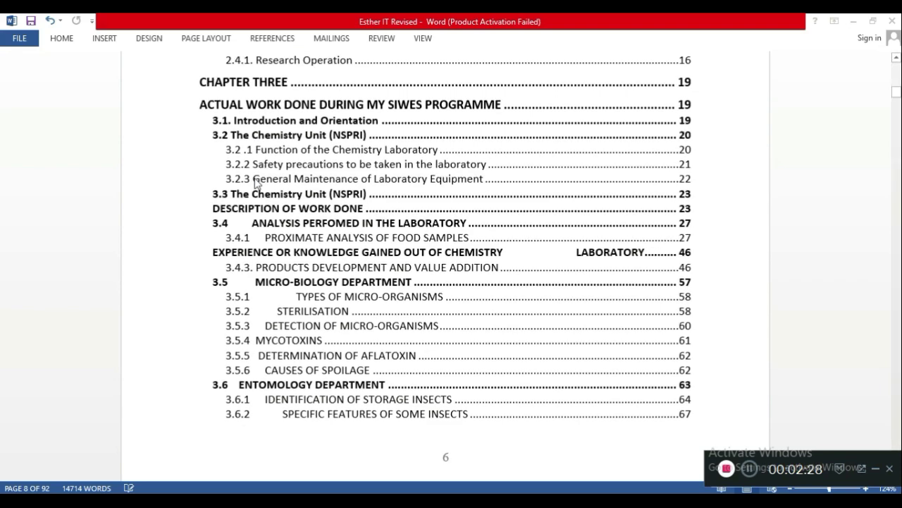
pyautogui.click(309, 199)
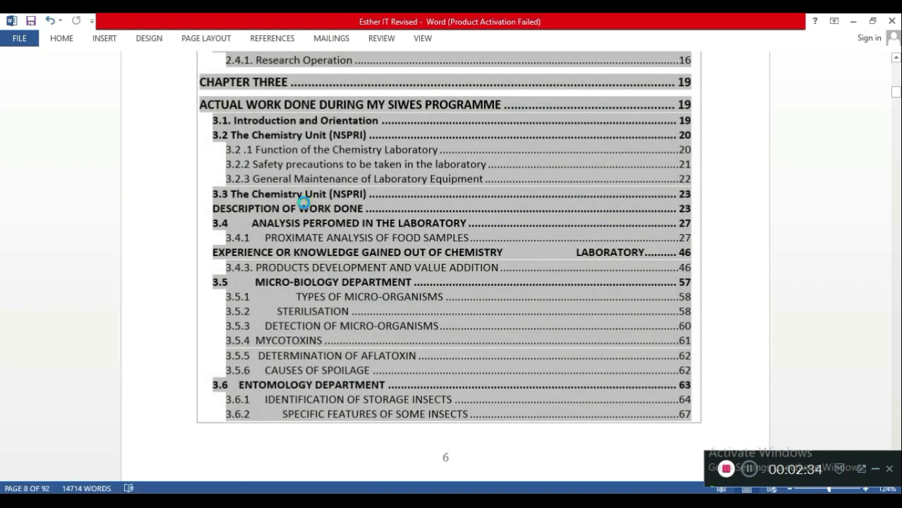
# Step: Follow the 3.3 link to page 24 and select the flask photo among the glassware images
pyautogui.keyDown('ctrl'); pyautogui.click(303, 198); pyautogui.keyUp('ctrl')
pyautogui.scroll(-1, 268, 258)
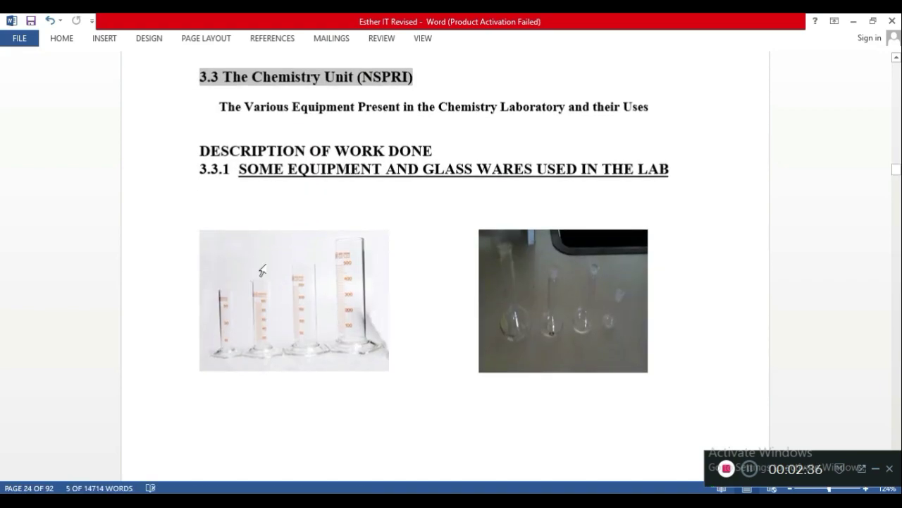
pyautogui.scroll(-3, 262, 271)
pyautogui.scroll(4, 262, 270)
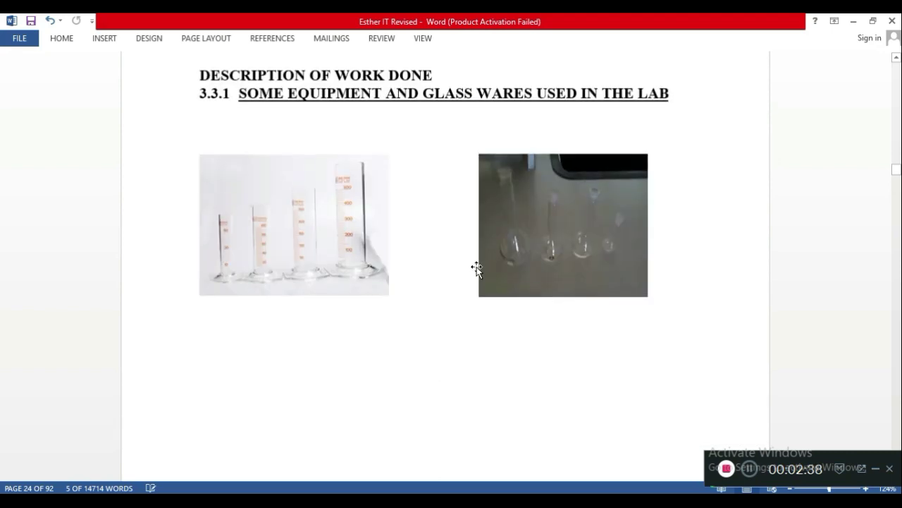
pyautogui.scroll(-2, 333, 272)
pyautogui.scroll(-1, 327, 282)
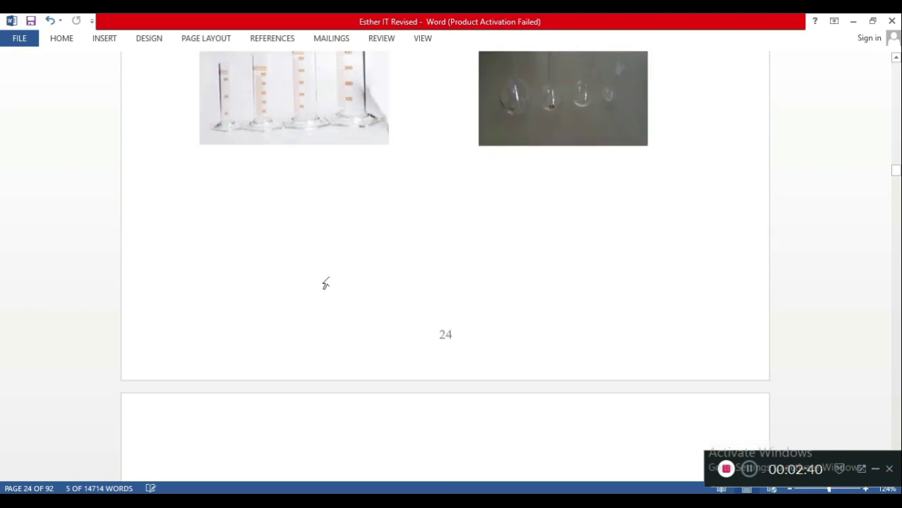
pyautogui.scroll(-3, 326, 284)
pyautogui.scroll(-3, 505, 279)
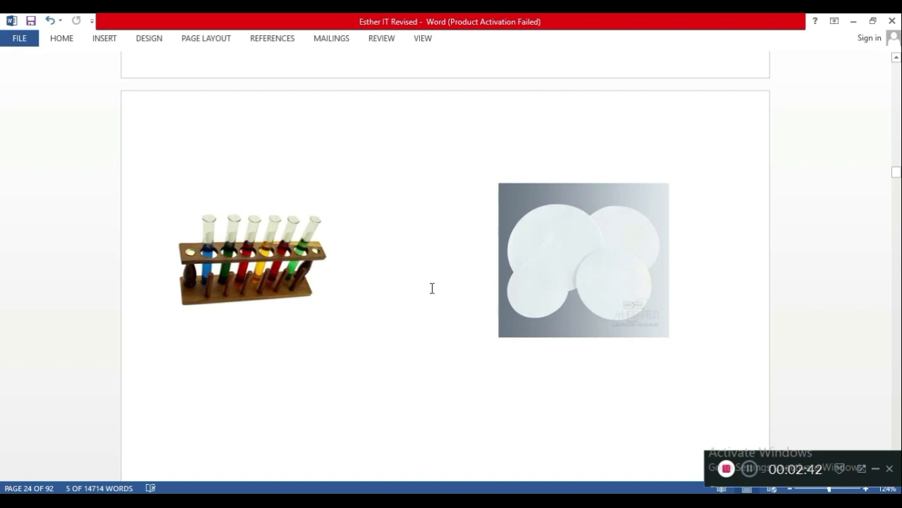
pyautogui.scroll(-3, 440, 285)
pyautogui.scroll(6, 440, 285)
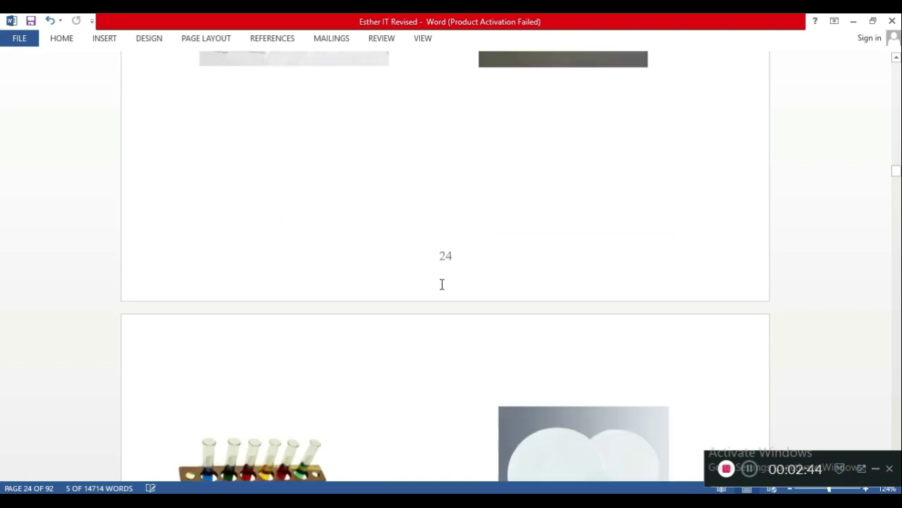
pyautogui.scroll(3, 440, 284)
pyautogui.scroll(4, 440, 285)
pyautogui.scroll(1, 392, 336)
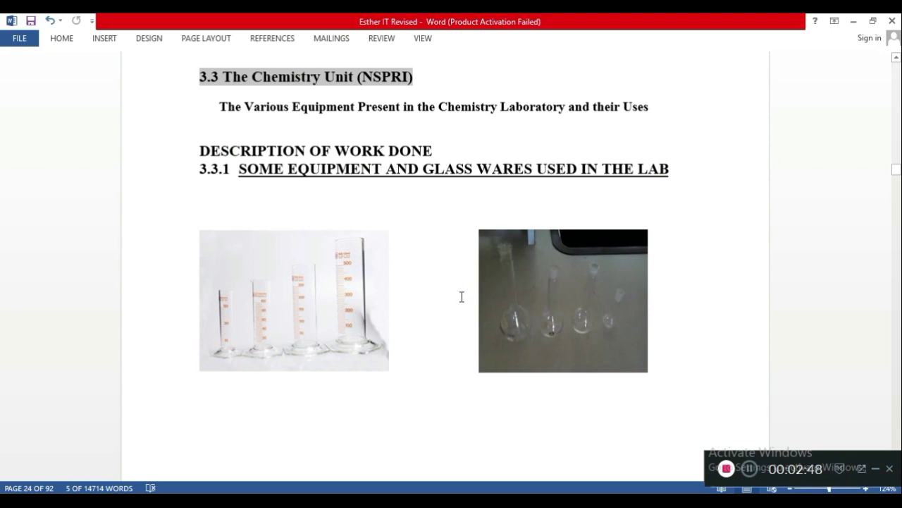
pyautogui.click(523, 315)
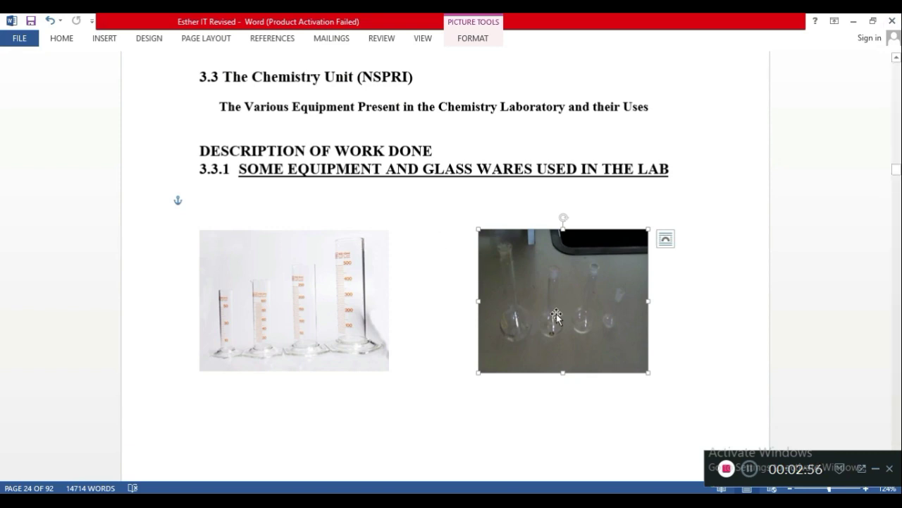
# Step: Open Insert Caption for the flask photo, then cancel the default Figure 1 caption
pyautogui.click(292, 36)
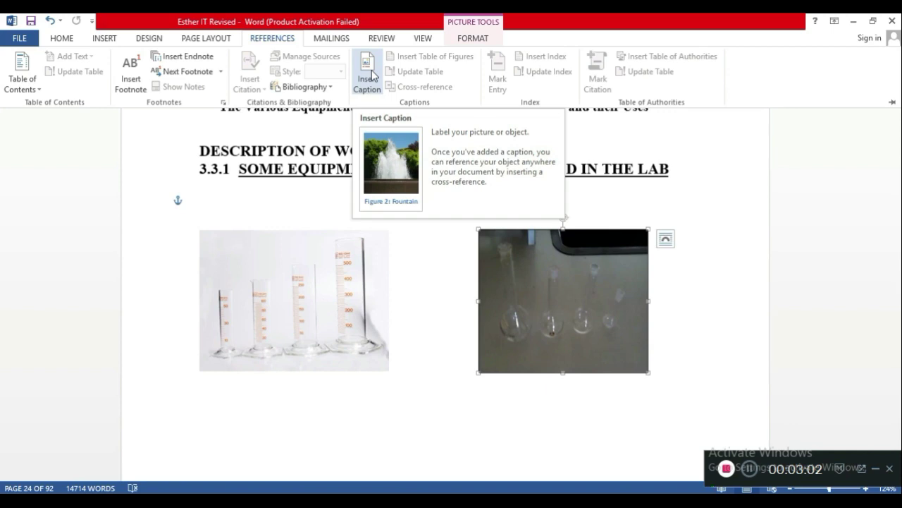
pyautogui.click(372, 76)
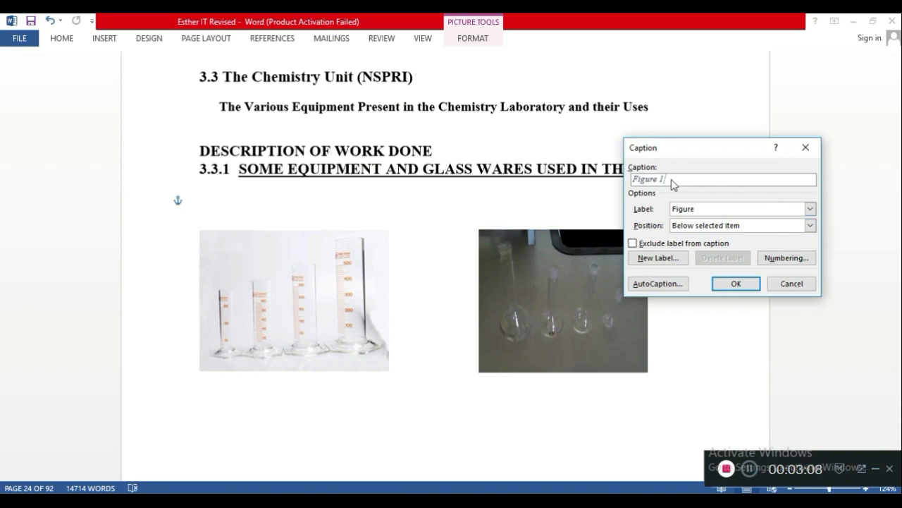
pyautogui.click(792, 283)
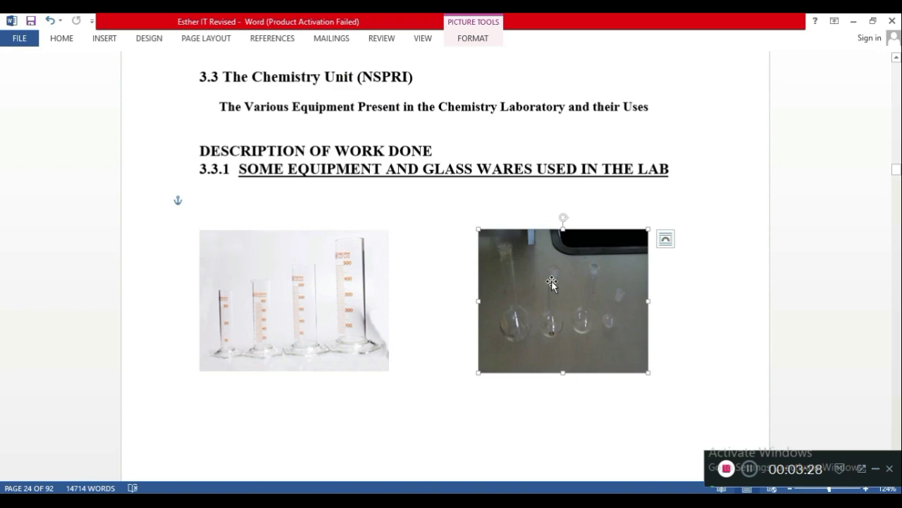
# Step: Create a new caption label 'Figure 3.' in the Caption dialog for the flask photo
pyautogui.rightClick(551, 286)
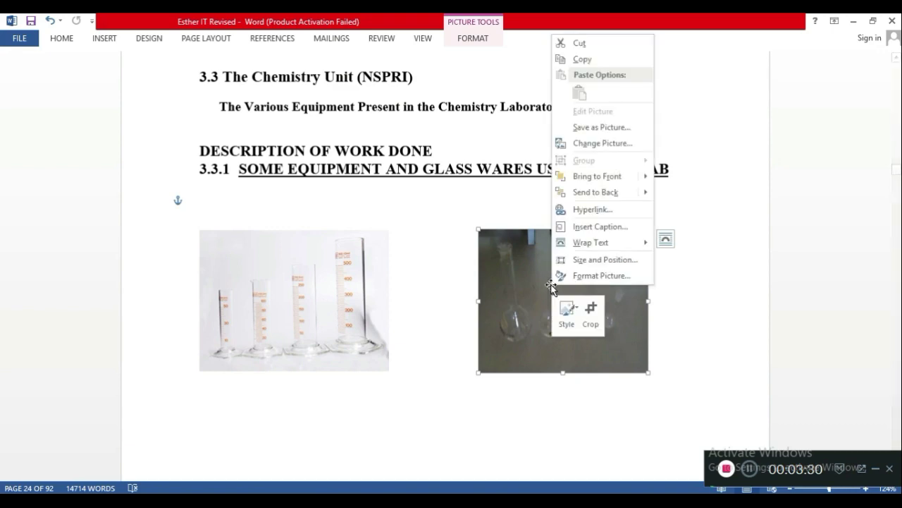
pyautogui.press('Escape')
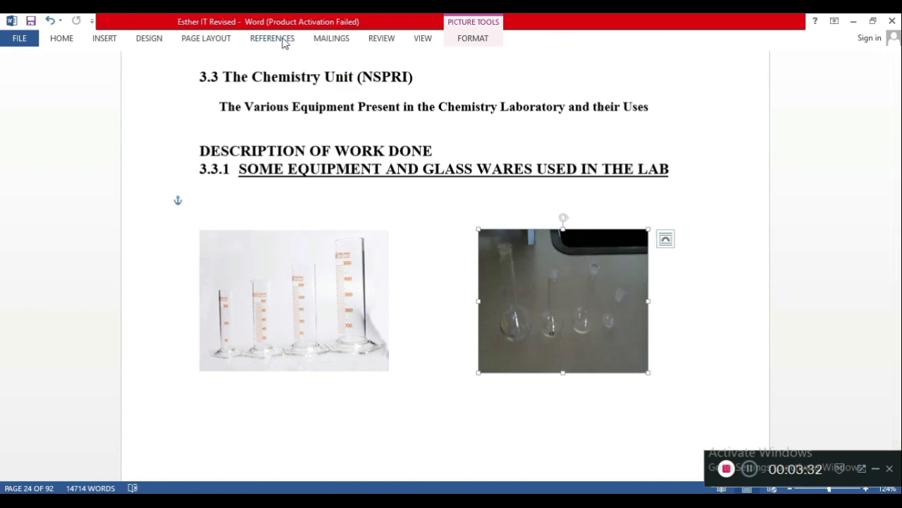
pyautogui.click(276, 39)
pyautogui.click(374, 79)
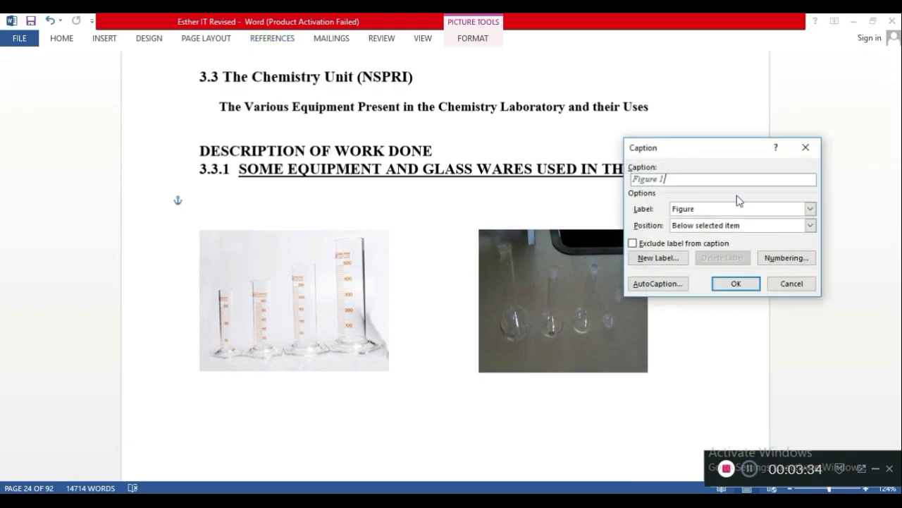
pyautogui.click(811, 210)
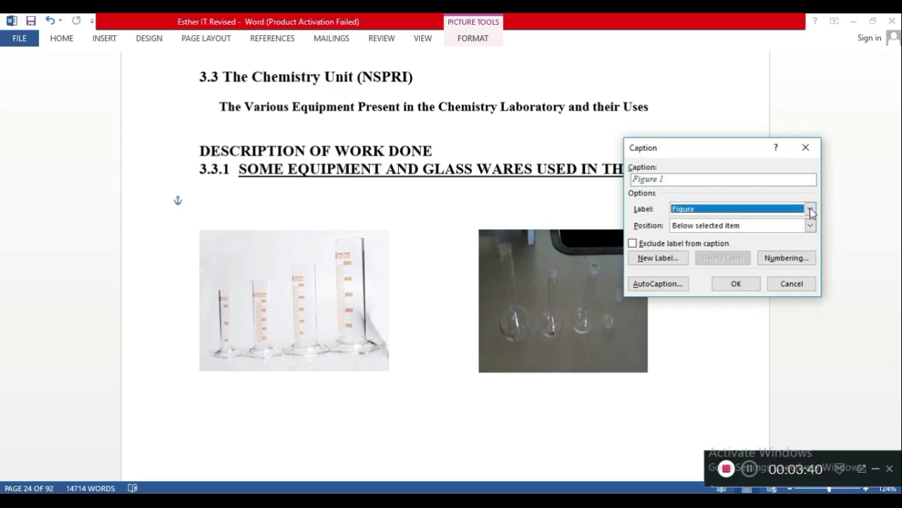
pyautogui.click(679, 258)
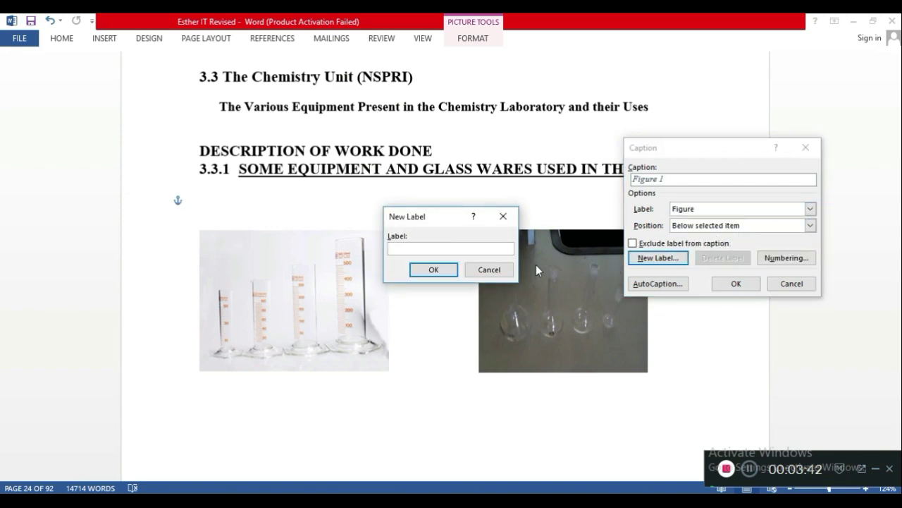
pyautogui.write('Fi')
pyautogui.write('gure 3.')
pyautogui.click(440, 270)
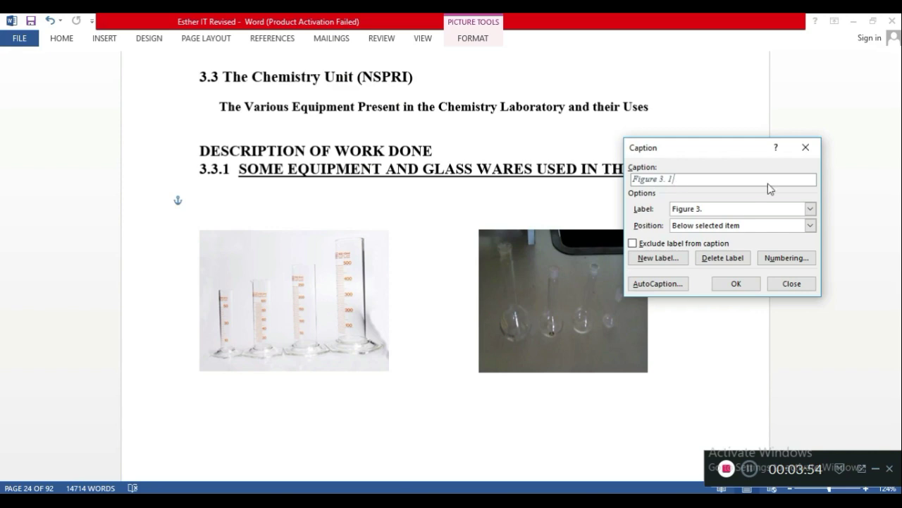
# Step: Insert the Figure 3. 1 caption under the flask photo and complete it as 'Boiling Tubes'
pyautogui.click(737, 284)
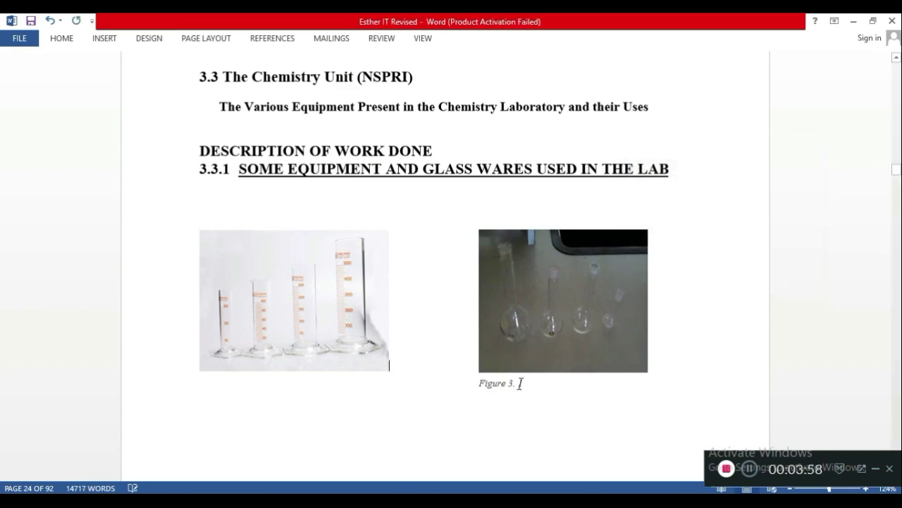
pyautogui.click(534, 387)
pyautogui.write('1 Boiling')
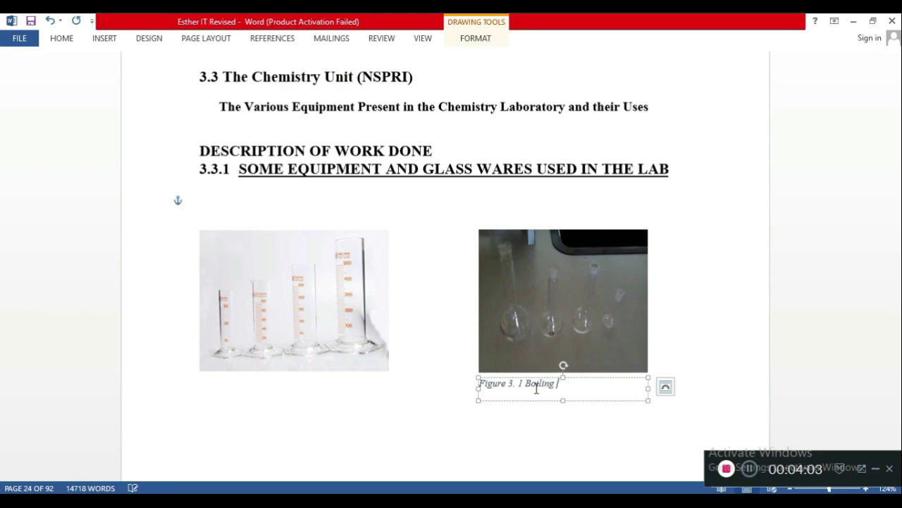
pyautogui.write('Tub')
pyautogui.write('es')
pyautogui.click(251, 331)
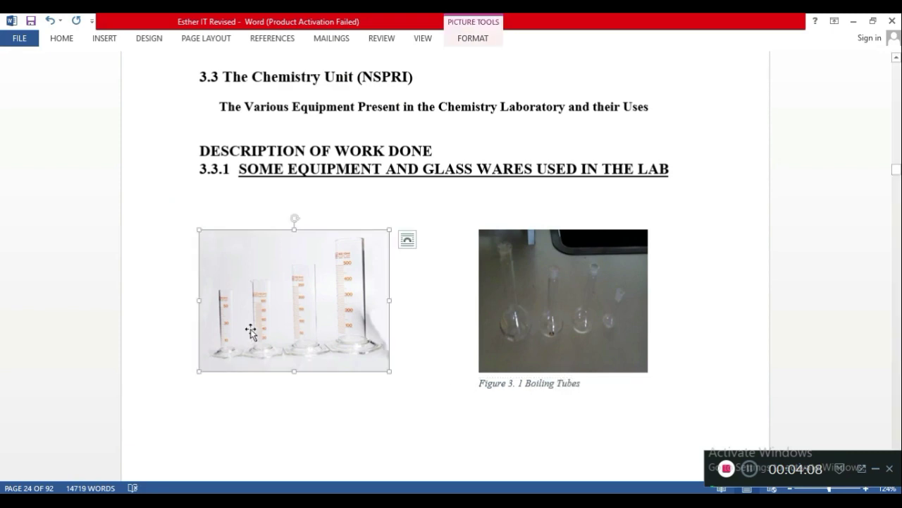
# Step: Insert a Figure 3. 2 caption under the cylinders photo and type 'Measuring Cylinders'
pyautogui.click(269, 38)
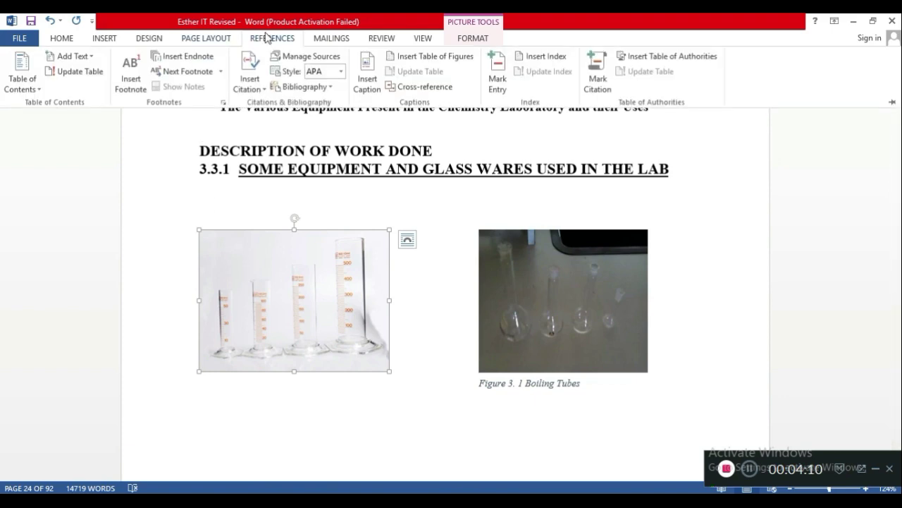
pyautogui.click(367, 70)
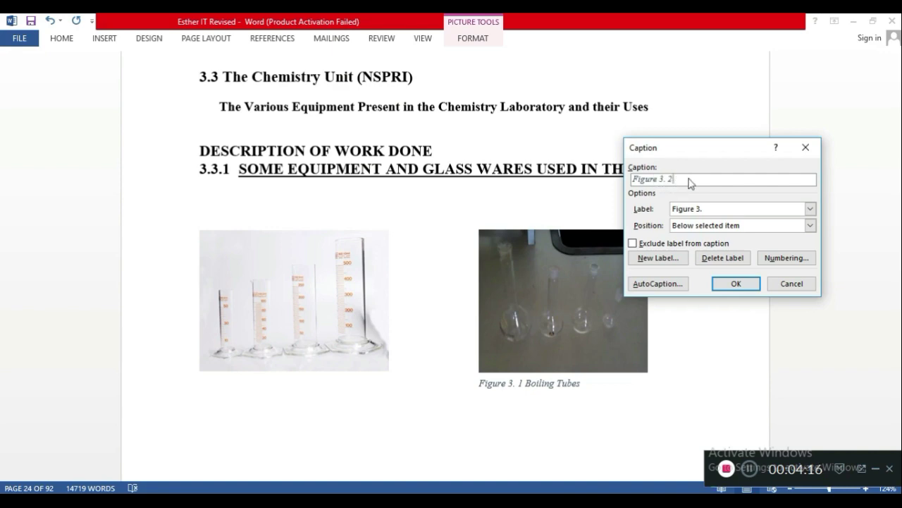
pyautogui.click(736, 284)
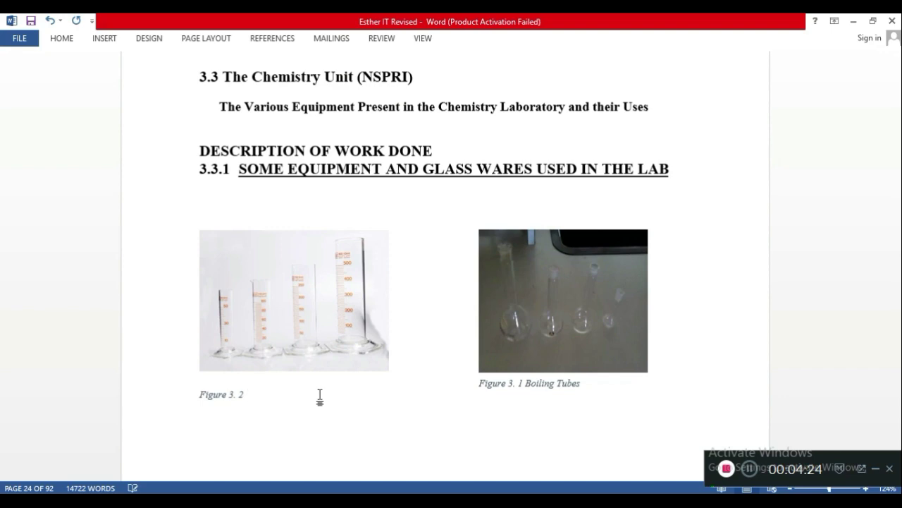
pyautogui.write('uring Cylinders')
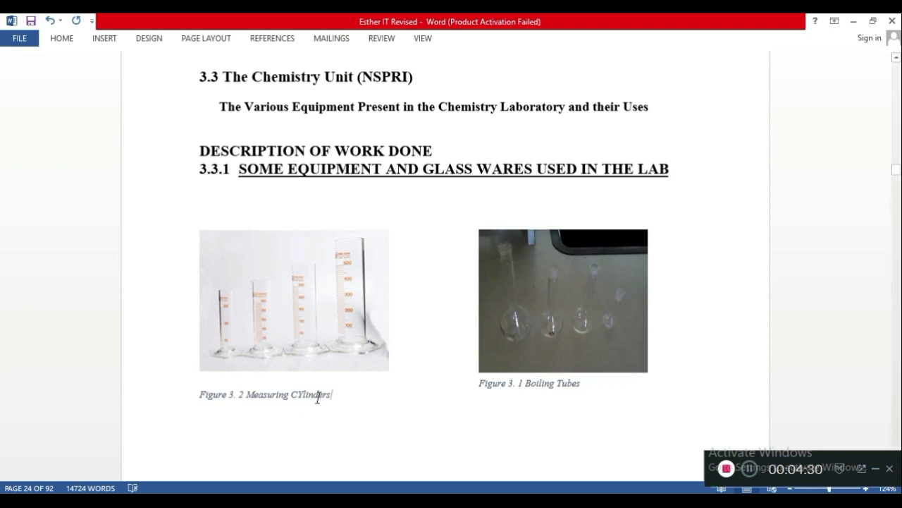
# Step: Scroll to the page-25 photos, selecting the filter-paper and test-tube rack pictures
pyautogui.scroll(-3, 369, 358)
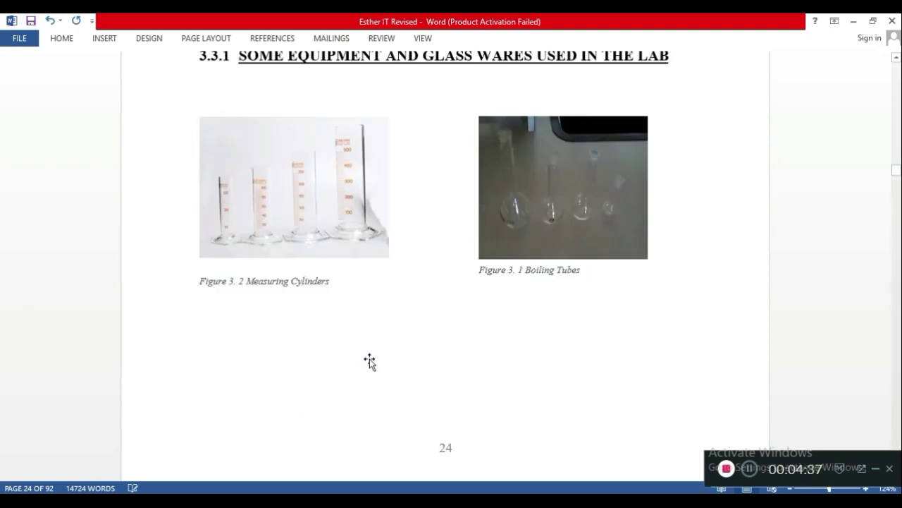
pyautogui.scroll(-10, 508, 261)
pyautogui.scroll(-3, 585, 218)
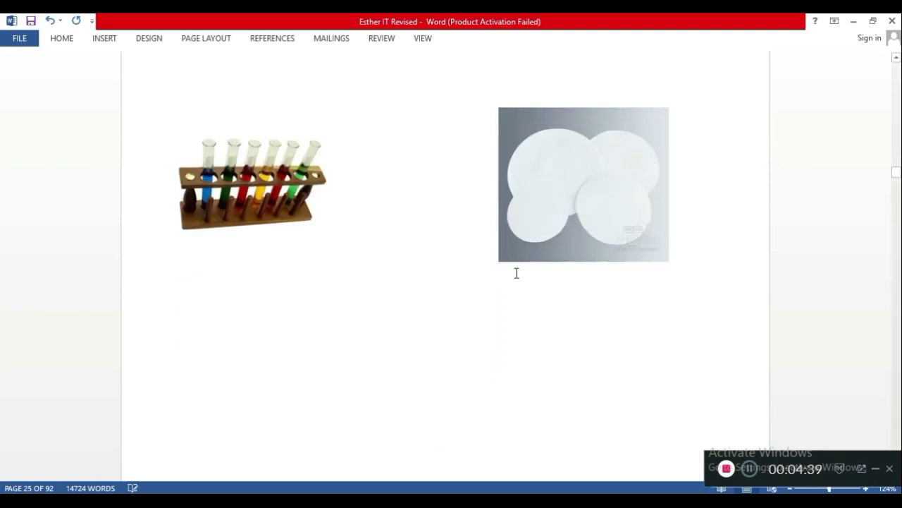
pyautogui.click(554, 217)
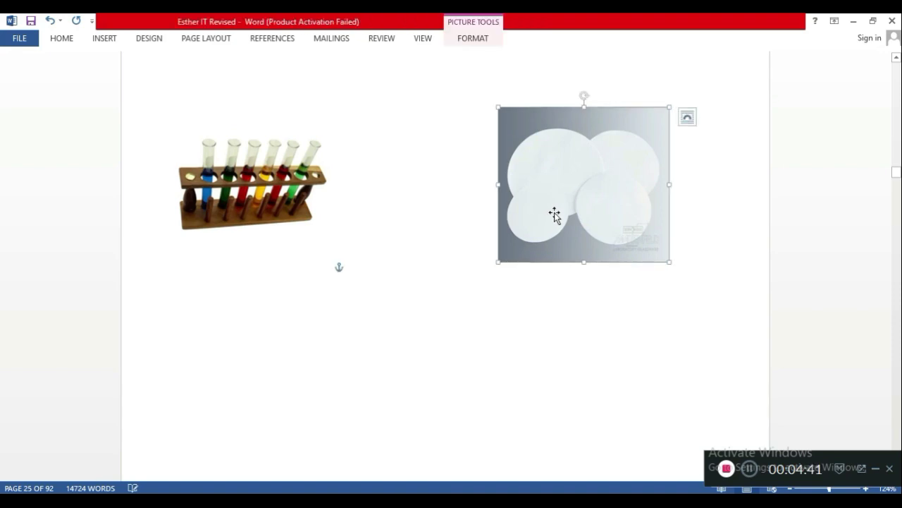
pyautogui.click(241, 217)
pyautogui.scroll(-5, 241, 219)
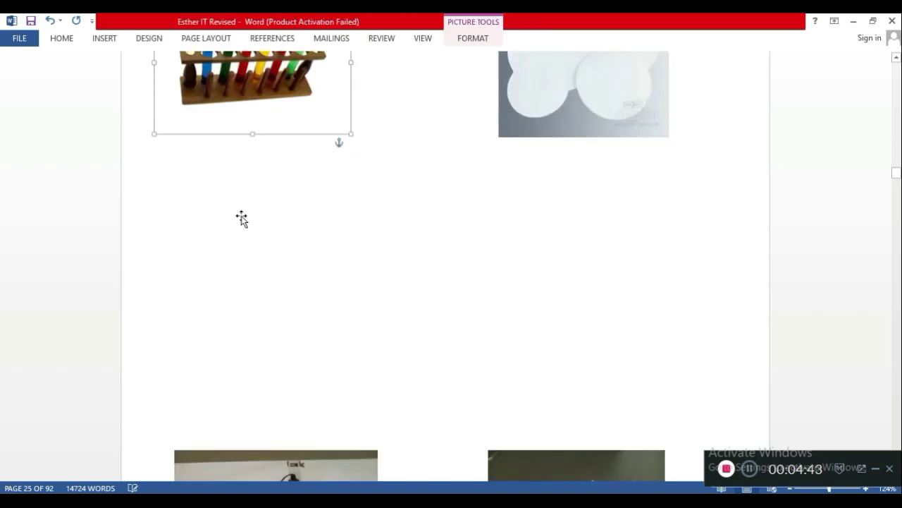
pyautogui.scroll(-10, 241, 219)
pyautogui.scroll(-1, 241, 219)
pyautogui.scroll(5, 241, 218)
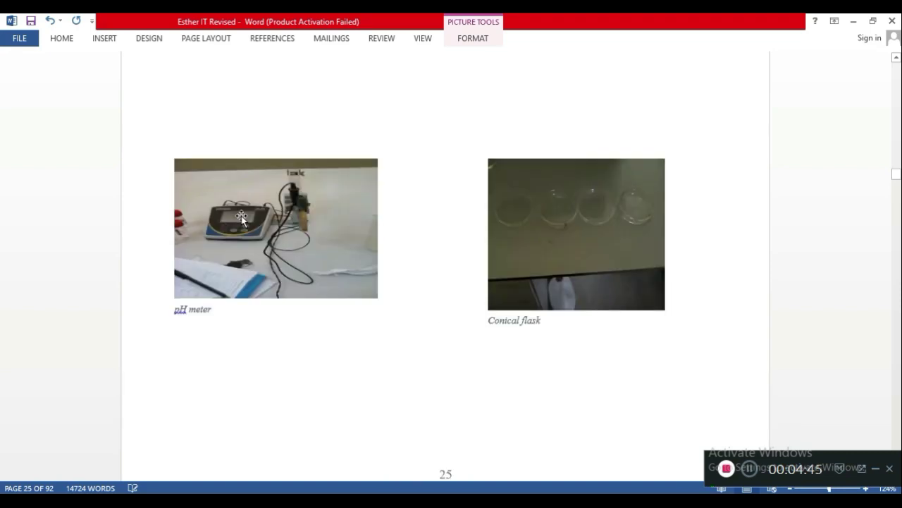
pyautogui.scroll(3, 241, 218)
pyautogui.scroll(5, 241, 219)
pyautogui.scroll(5, 282, 254)
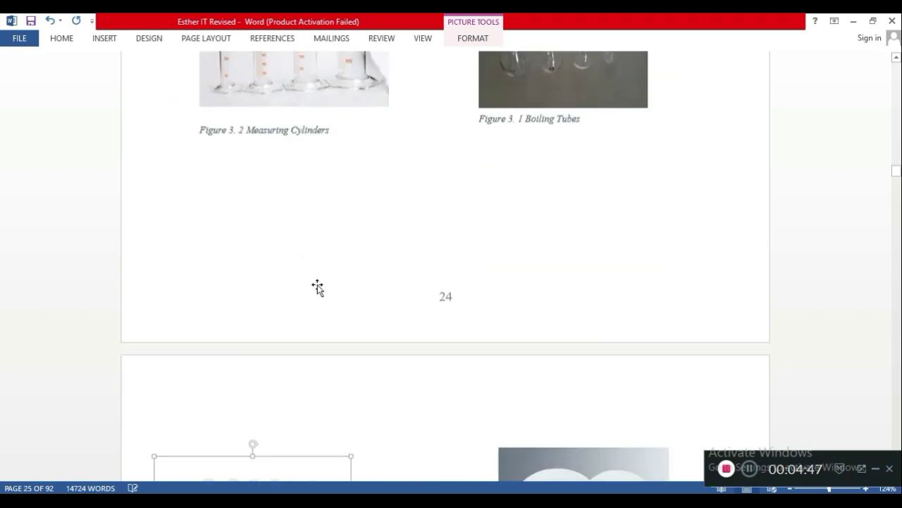
pyautogui.scroll(5, 317, 286)
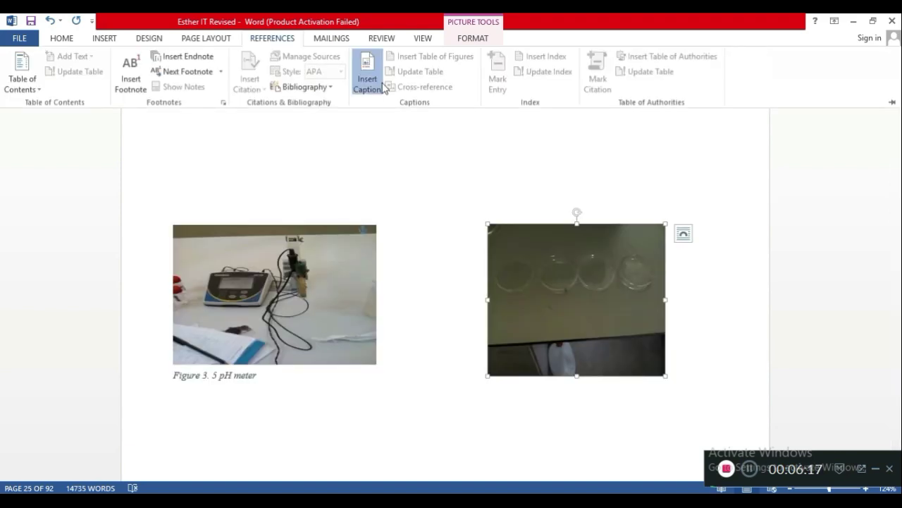
# Step: Insert the caption 'Figure 3. 6 Conical flask' for the conical flask photo
pyautogui.click(370, 76)
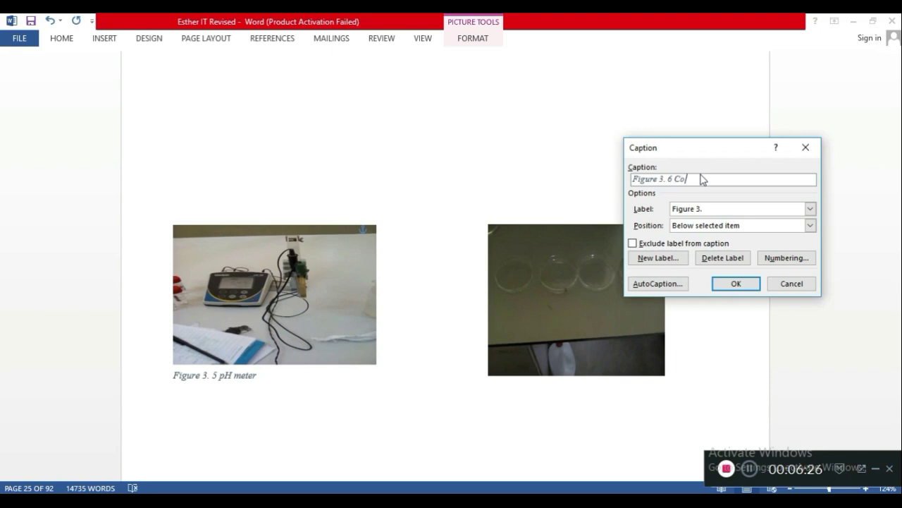
pyautogui.write('nical flask')
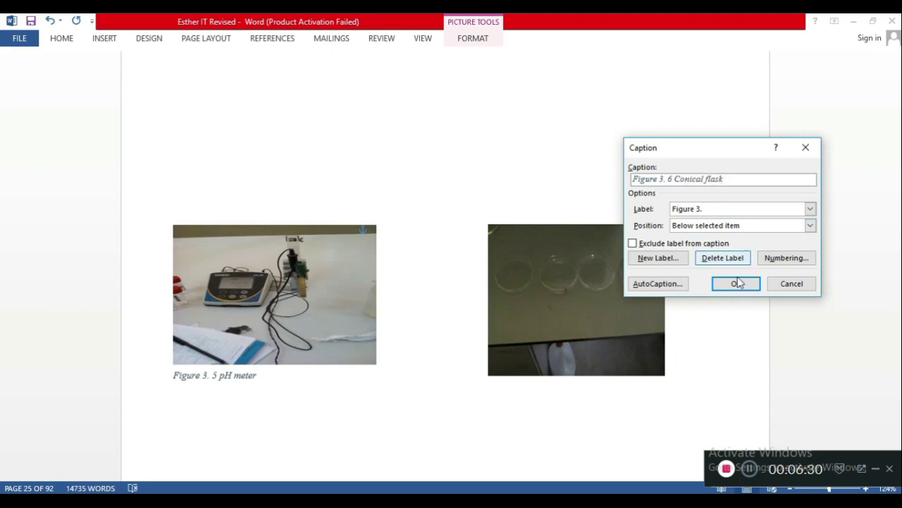
pyautogui.click(738, 285)
pyautogui.click(581, 346)
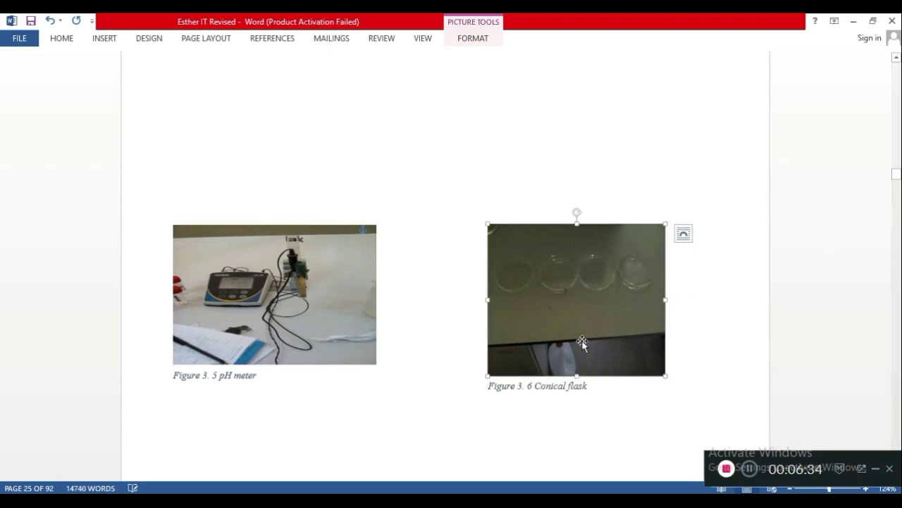
# Step: Review the page-24 figure captions, selecting the boiling tubes and measuring cylinders photos
pyautogui.scroll(-2, 576, 338)
pyautogui.scroll(5, 574, 332)
pyautogui.scroll(5, 574, 332)
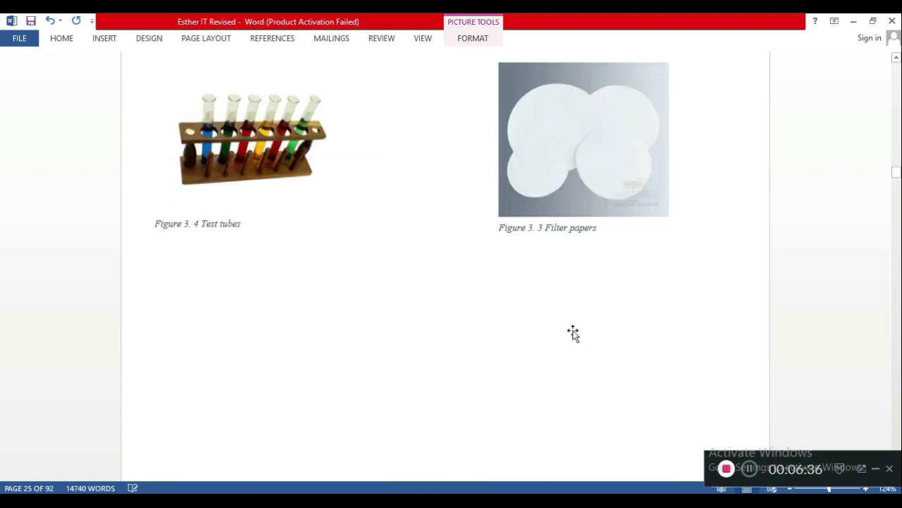
pyautogui.scroll(3, 574, 332)
pyautogui.scroll(3, 573, 332)
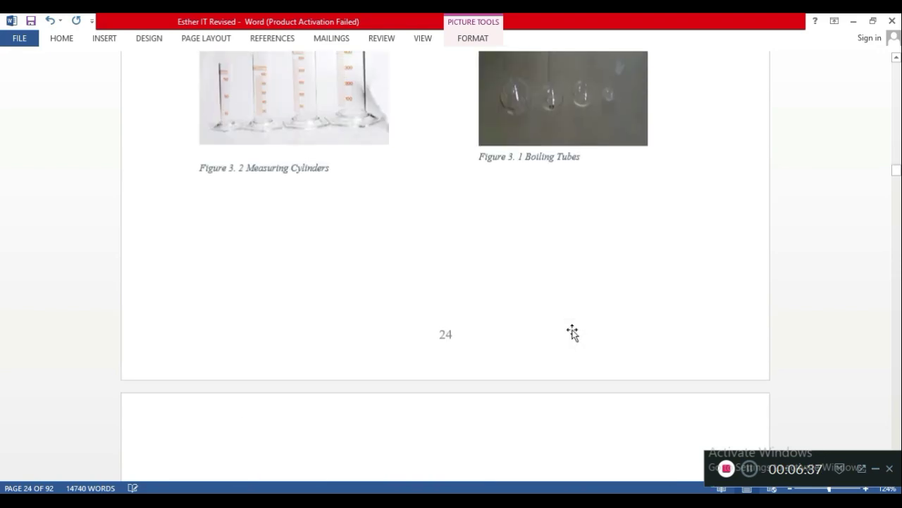
pyautogui.scroll(2, 573, 333)
pyautogui.scroll(-2, 572, 331)
pyautogui.scroll(-1, 387, 124)
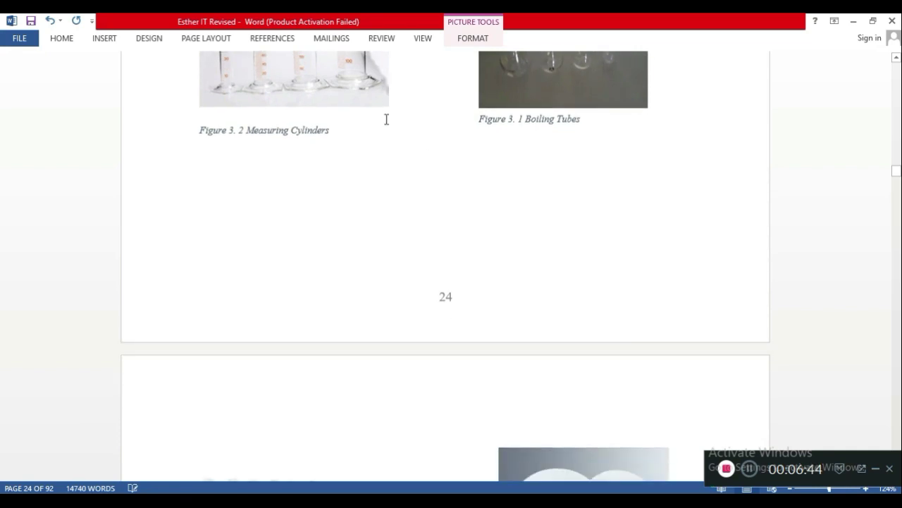
pyautogui.scroll(4, 622, 292)
pyautogui.scroll(1, 608, 282)
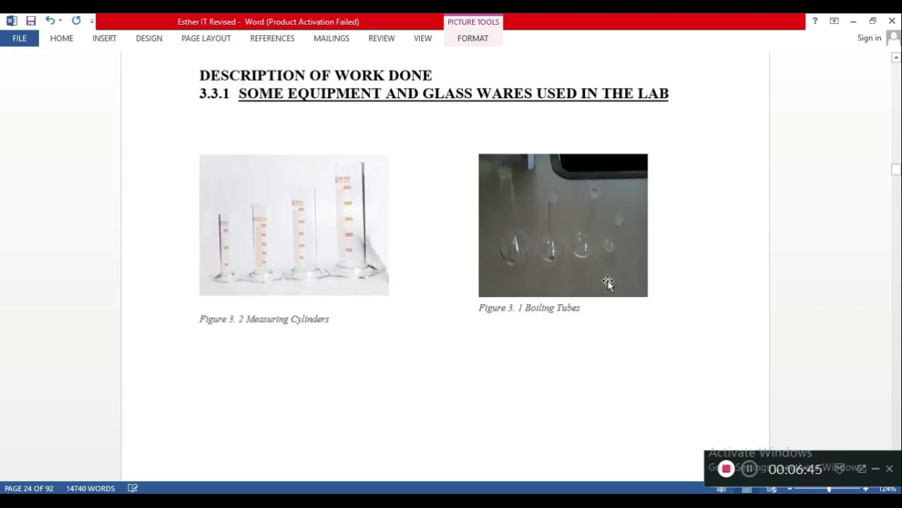
pyautogui.click(569, 270)
pyautogui.click(265, 248)
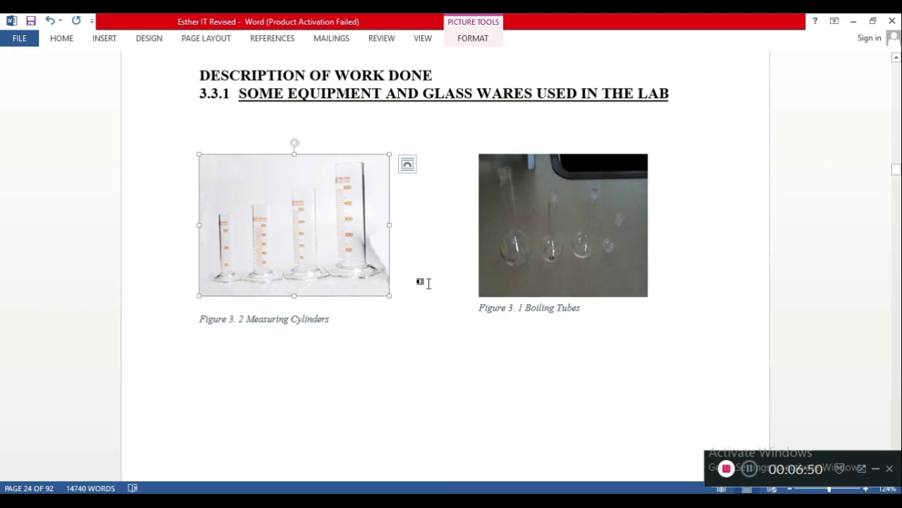
# Step: Scroll back to the empty List of Figures page on page 8
pyautogui.scroll(-5, 418, 298)
pyautogui.scroll(-2, 416, 296)
pyautogui.scroll(-4, 414, 293)
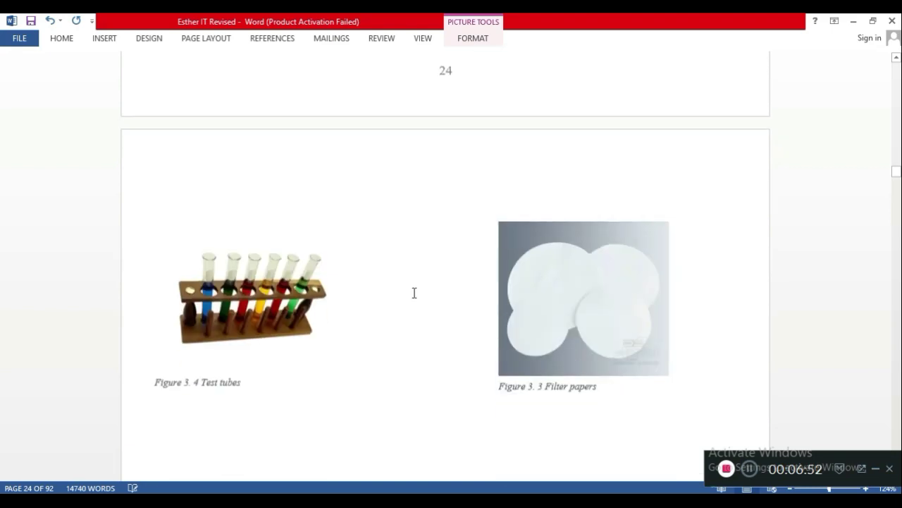
pyautogui.scroll(-5, 414, 292)
pyautogui.scroll(-5, 413, 291)
pyautogui.scroll(-3, 413, 293)
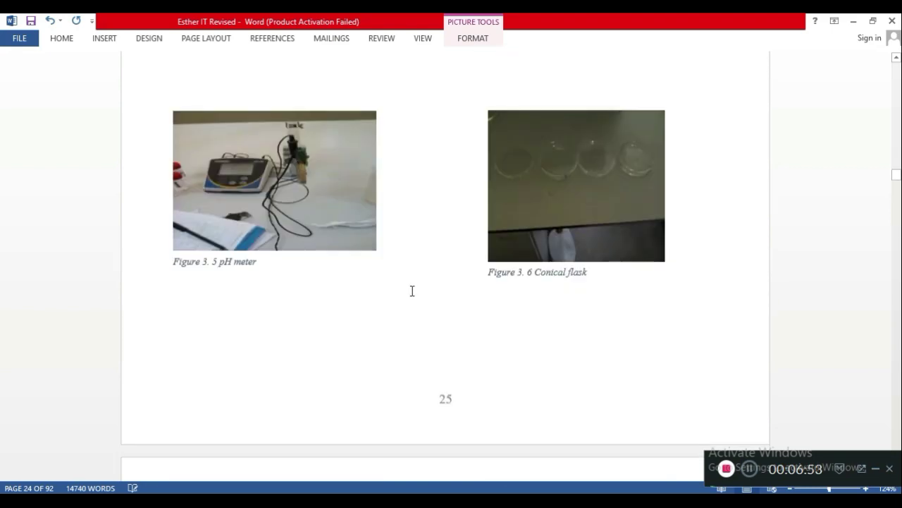
pyautogui.scroll(-5, 414, 295)
pyautogui.scroll(6, 413, 292)
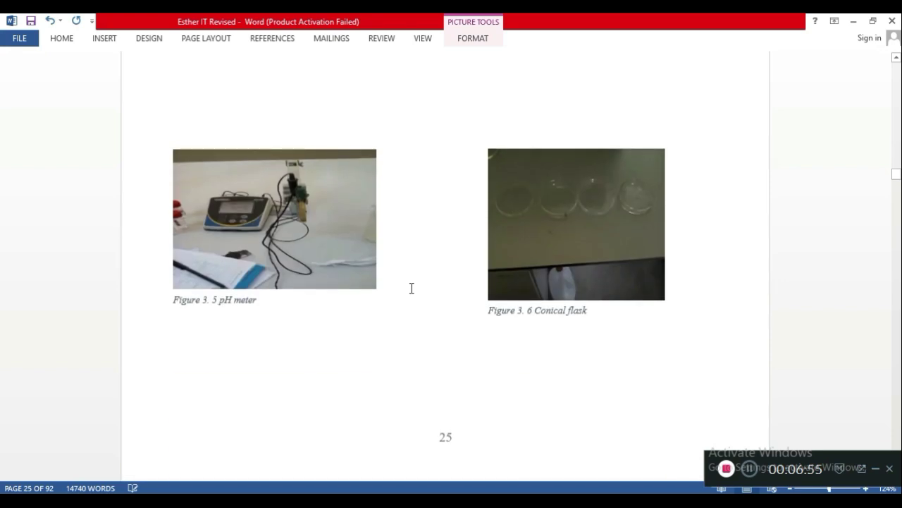
pyautogui.scroll(5, 412, 288)
pyautogui.scroll(3, 431, 282)
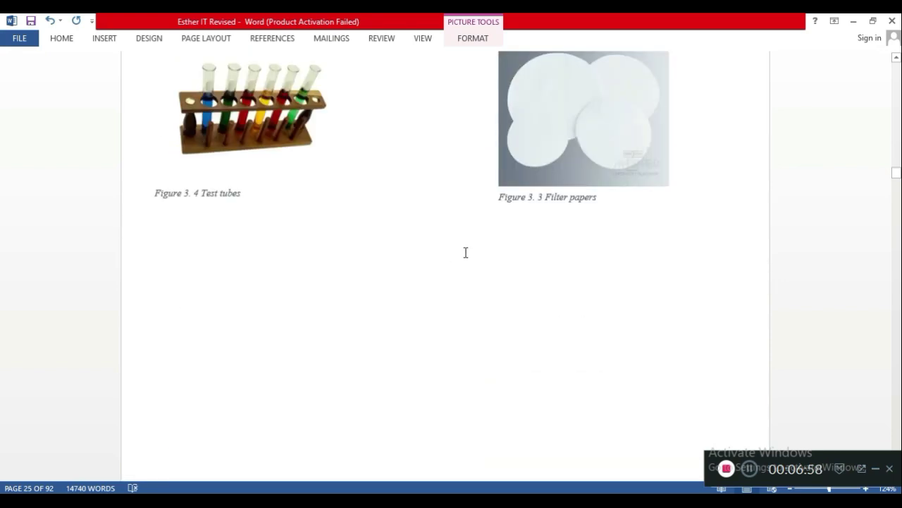
pyautogui.scroll(1, 466, 251)
pyautogui.scroll(1, 507, 255)
pyautogui.scroll(1, 656, 353)
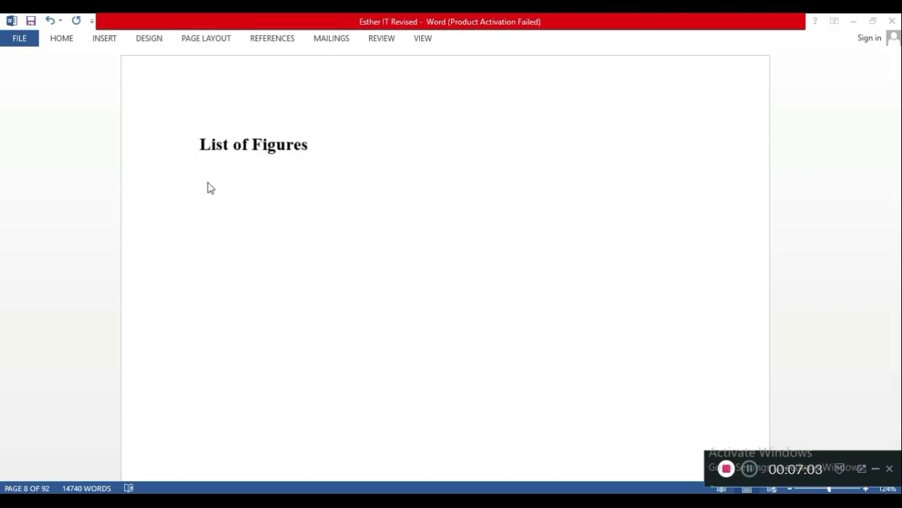
# Step: Insert a hyperlinked Table of Figures using the 'Figure 3.' label, listing Figures 3.1–3.6
pyautogui.click(276, 41)
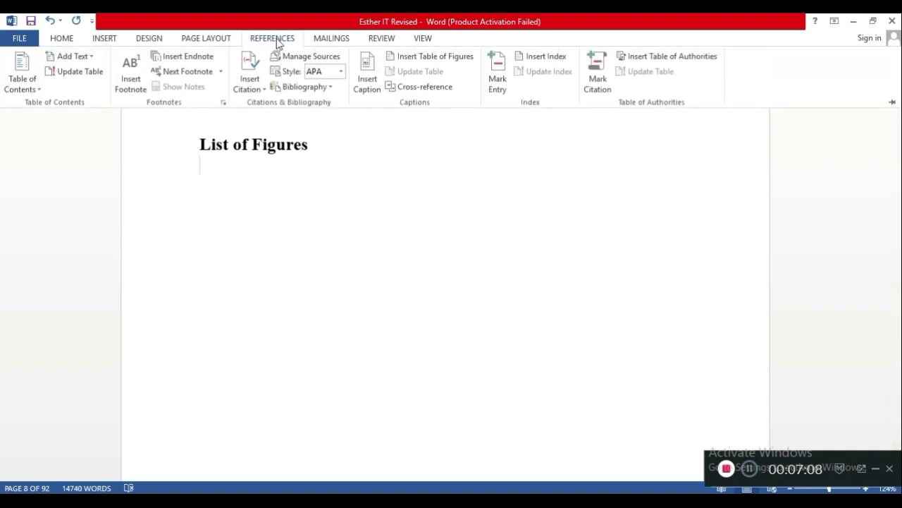
pyautogui.click(445, 57)
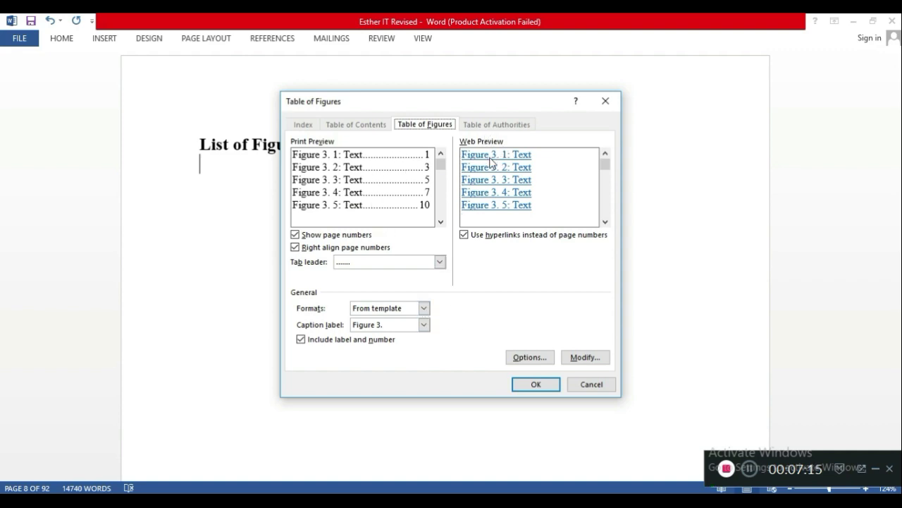
pyautogui.click(534, 385)
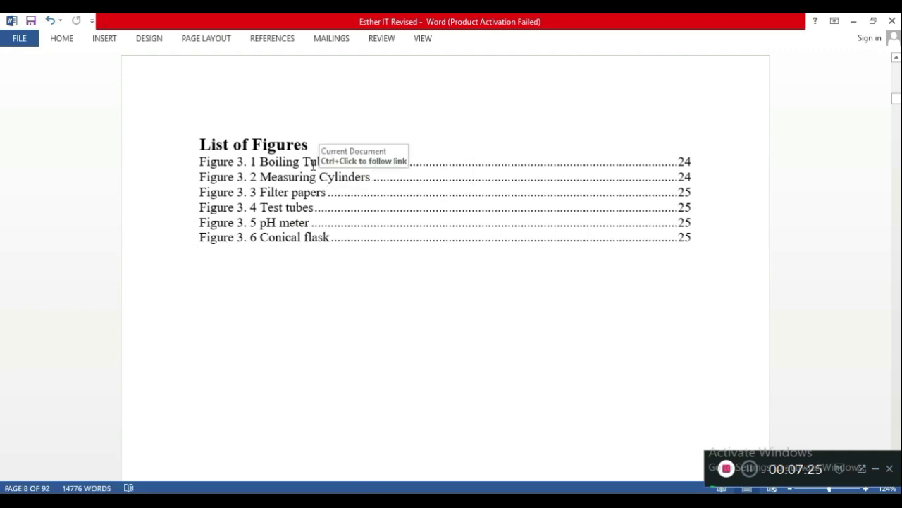
# Step: Follow the Figure 3. 1 Boiling Tubes list entry to its caption and select the boiling tubes picture
pyautogui.click(248, 166)
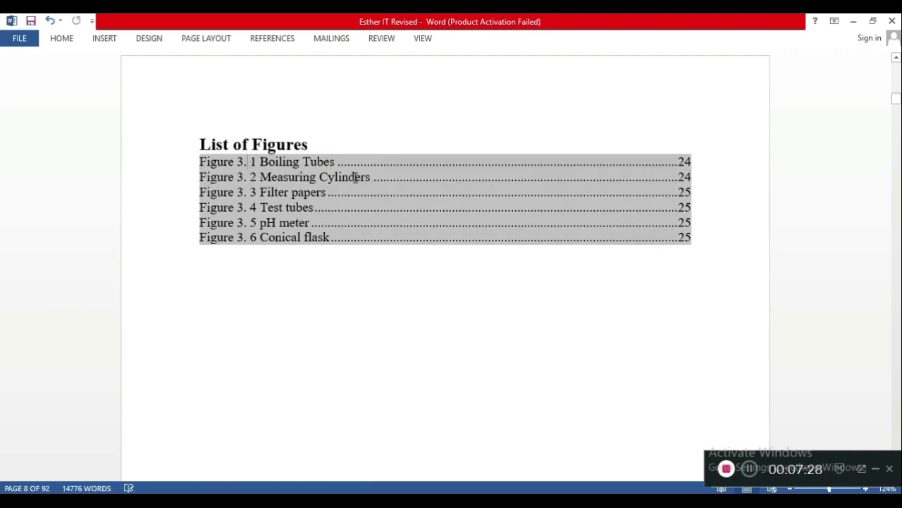
pyautogui.click(403, 162)
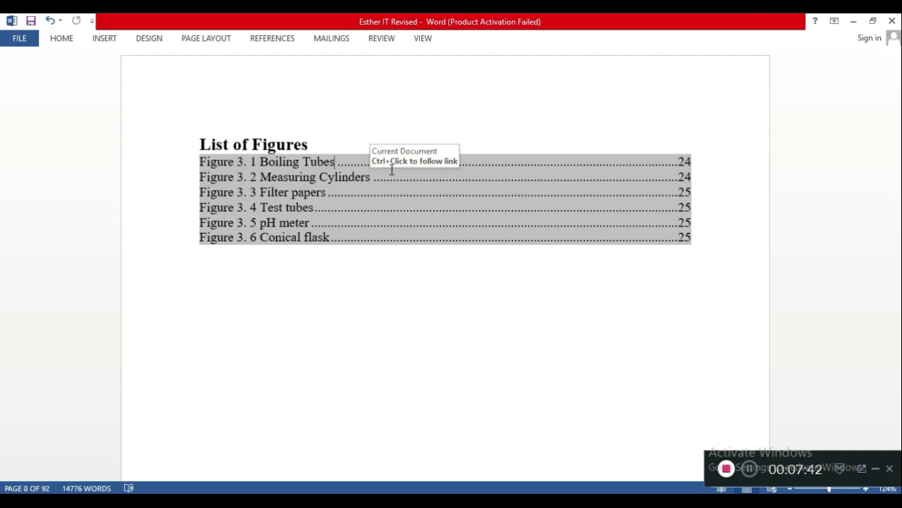
pyautogui.click(526, 161)
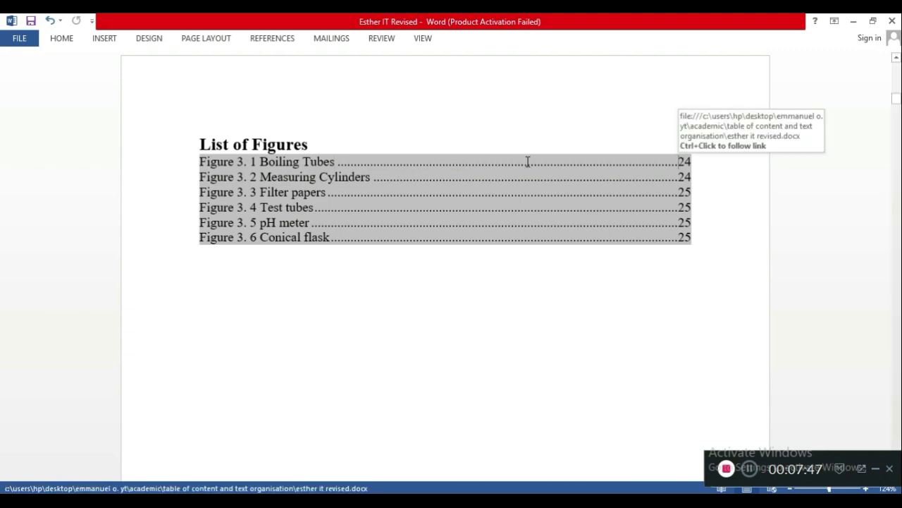
pyautogui.keyDown('ctrl'); pyautogui.click(528, 161); pyautogui.keyUp('ctrl')
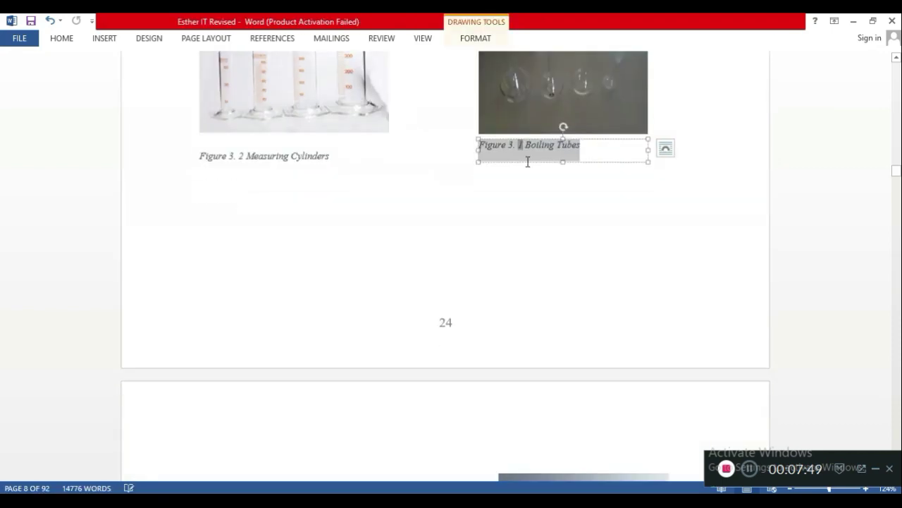
pyautogui.scroll(1, 527, 153)
pyautogui.click(537, 140)
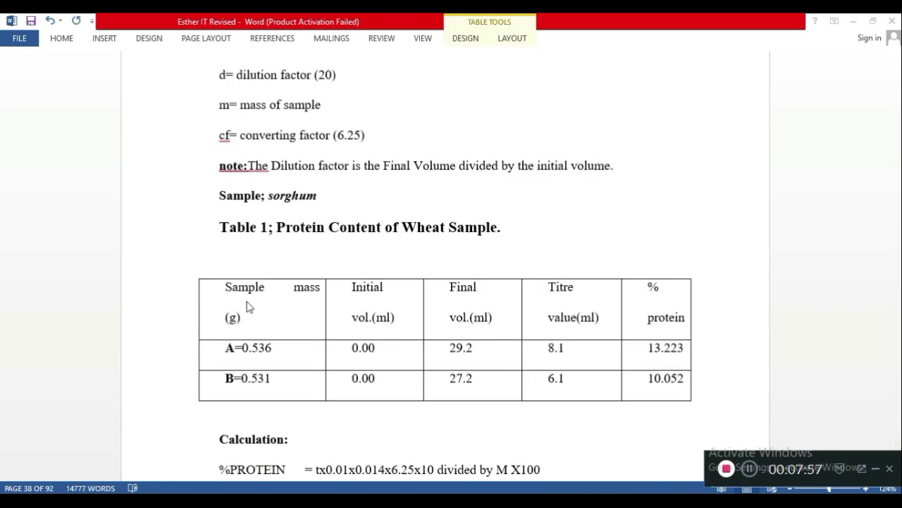
pyautogui.moveTo(261, 308)
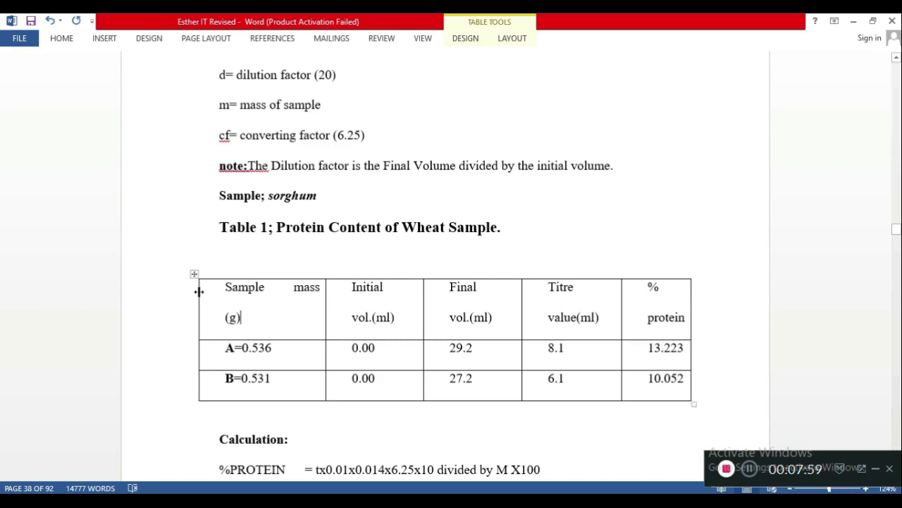
# Step: Caption the page-38 protein table 'Table 3. 1 Protein Content of Wheat Sample' above it
pyautogui.click(194, 274)
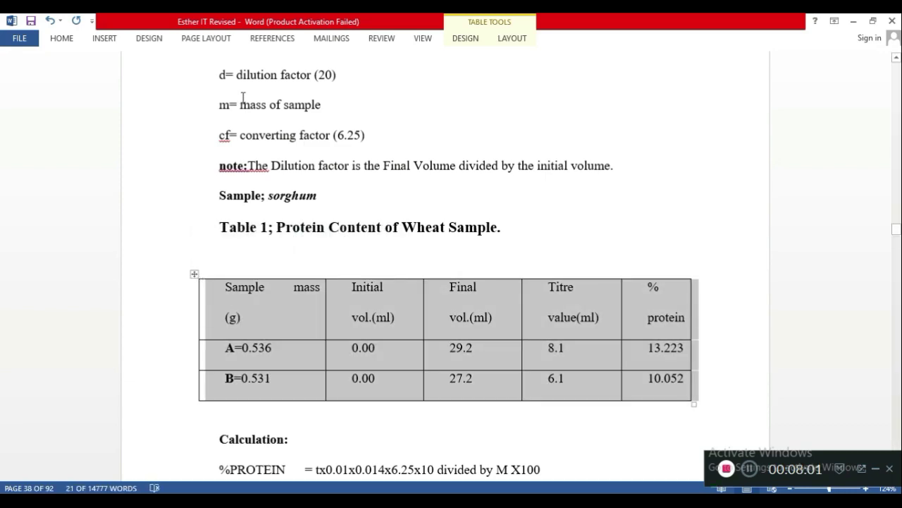
pyautogui.click(271, 39)
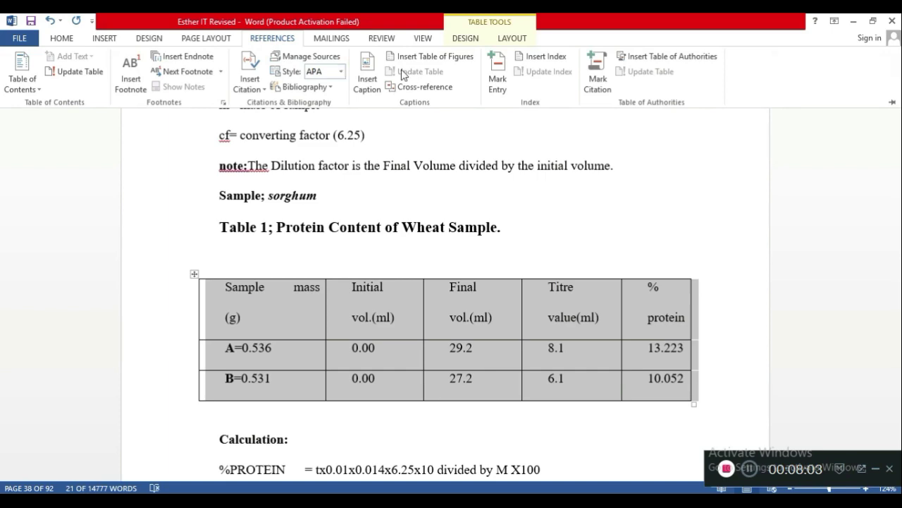
pyautogui.click(368, 77)
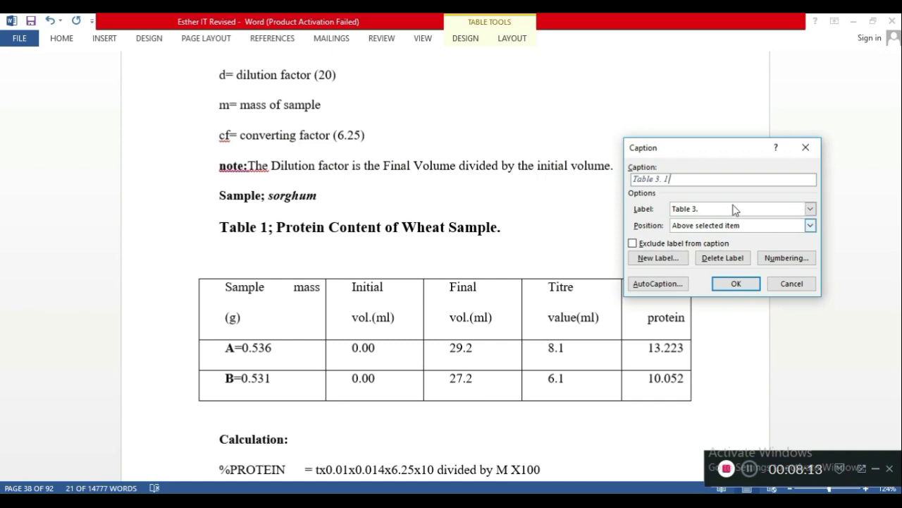
pyautogui.click(704, 181)
pyautogui.write('Protein Content of Wheat Sample')
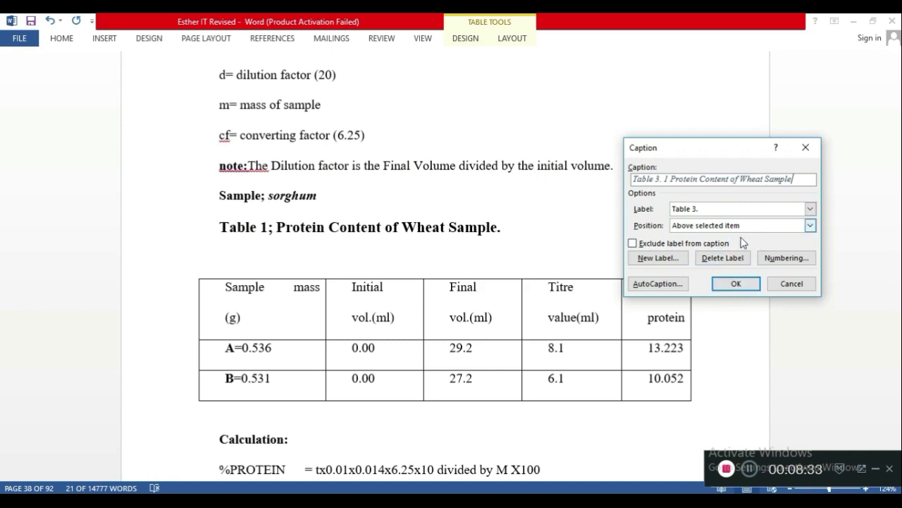
pyautogui.click(733, 284)
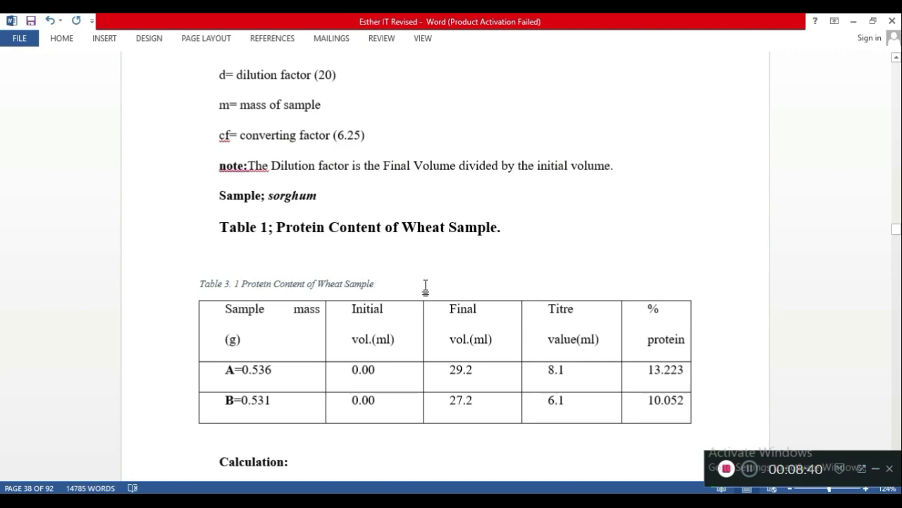
pyautogui.scroll(-1, 420, 292)
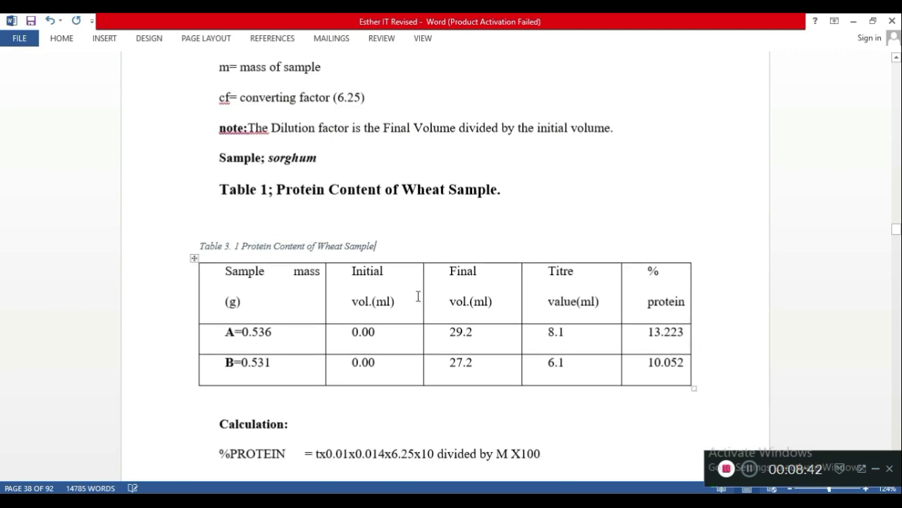
pyautogui.scroll(1, 418, 296)
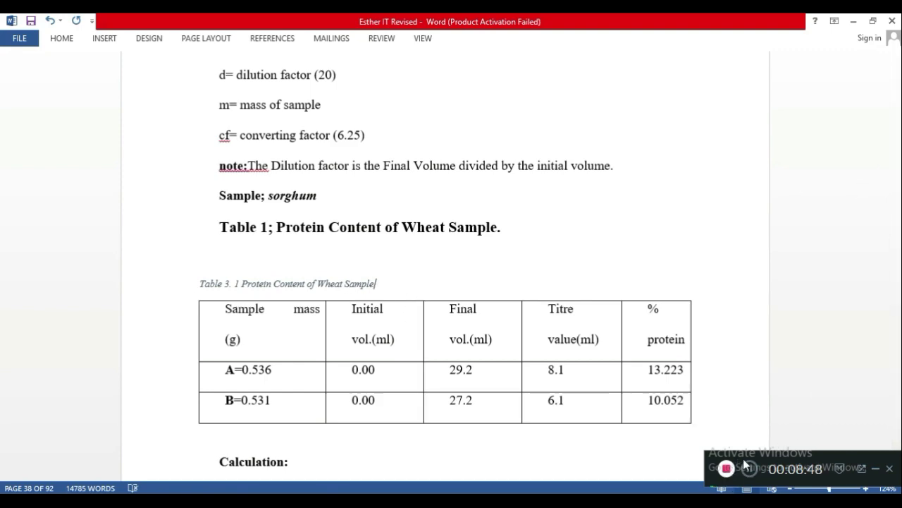
pyautogui.scroll(-4, 338, 365)
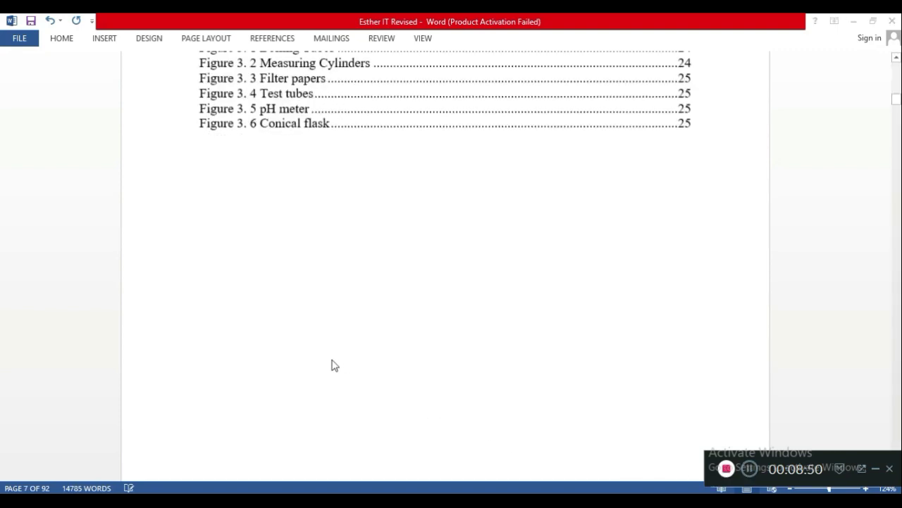
# Step: Below the List of Tables heading, start a table of figures using the Table 3. label
pyautogui.scroll(-3, 332, 364)
pyautogui.scroll(-3, 330, 364)
pyautogui.scroll(-4, 282, 372)
pyautogui.scroll(-3, 238, 324)
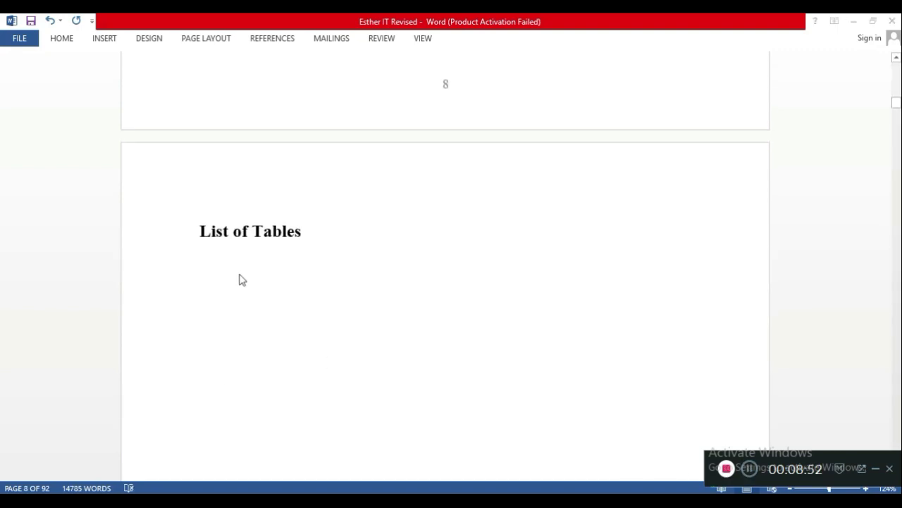
pyautogui.click(205, 255)
pyautogui.click(260, 41)
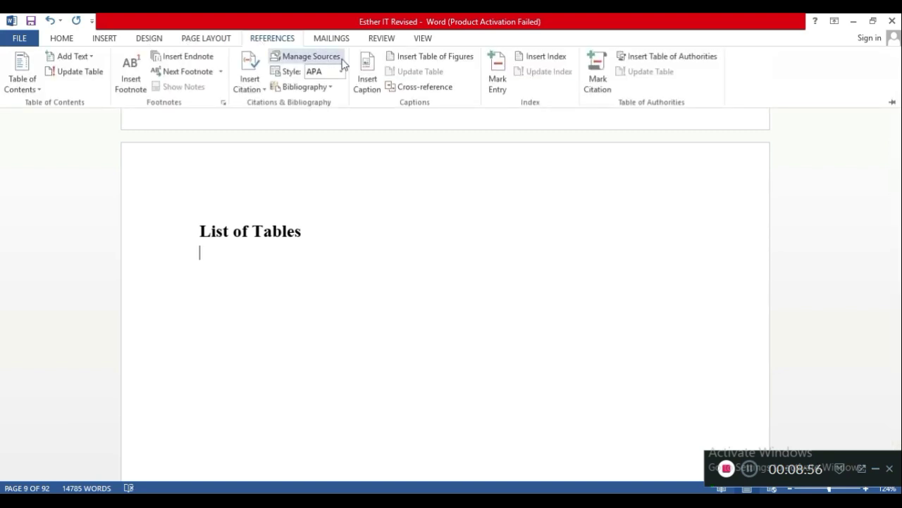
pyautogui.click(444, 62)
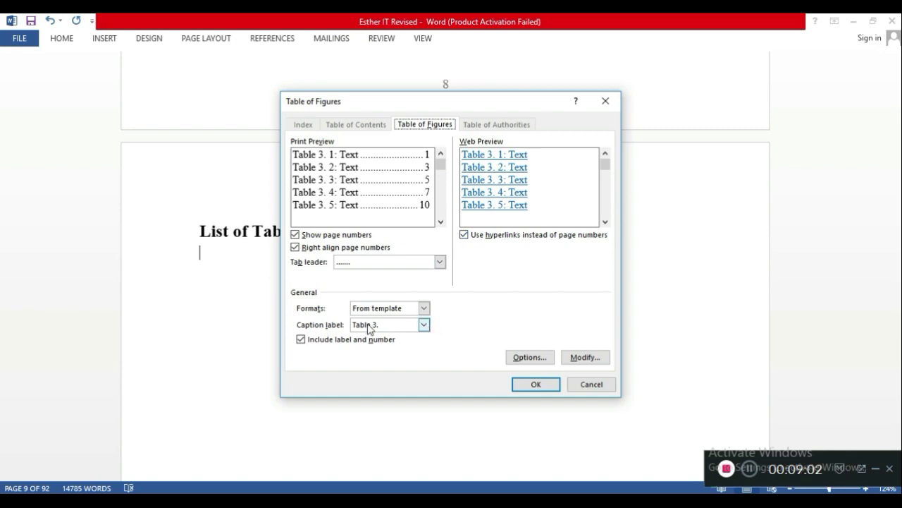
pyautogui.click(424, 325)
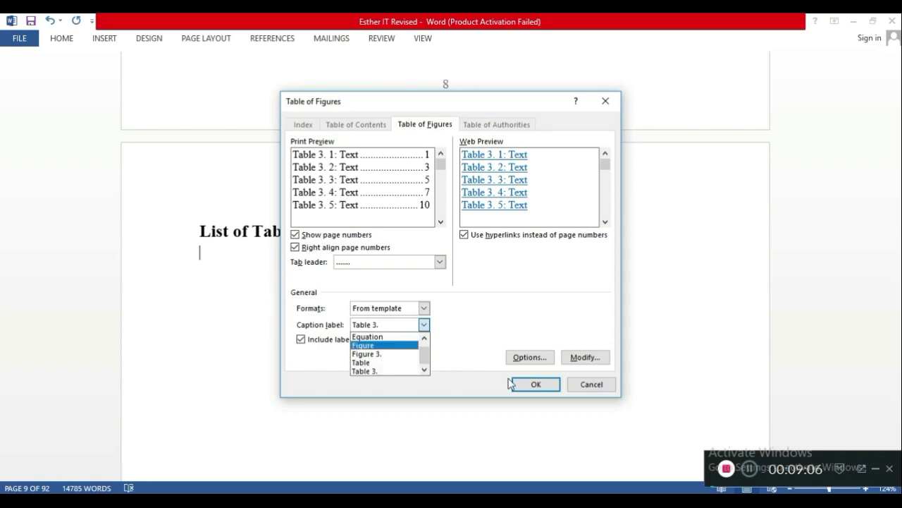
pyautogui.click(424, 326)
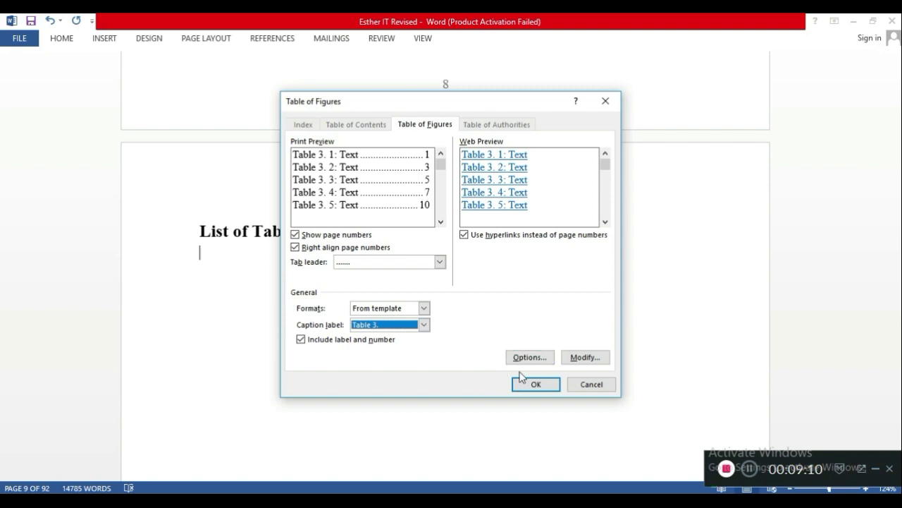
# Step: Modify the Table of Figures list style to automatic black font and accept the paragraph settings
pyautogui.click(585, 358)
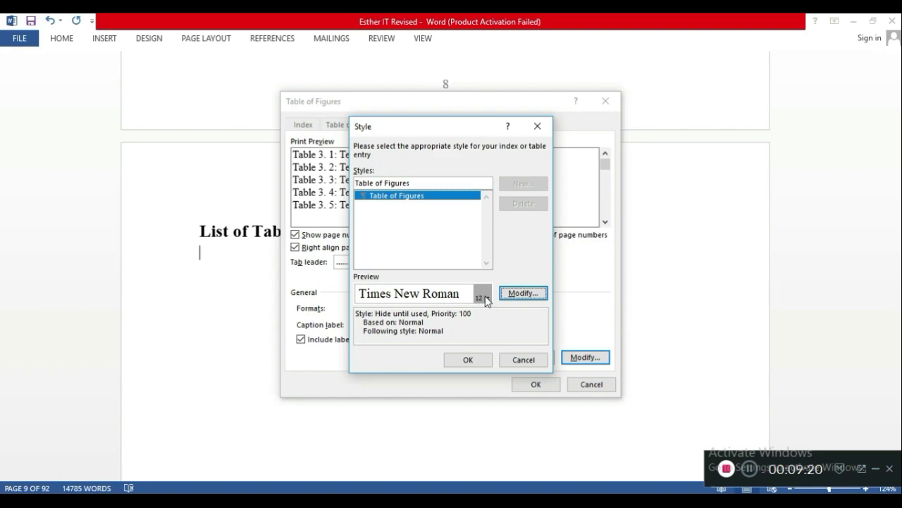
pyautogui.click(529, 296)
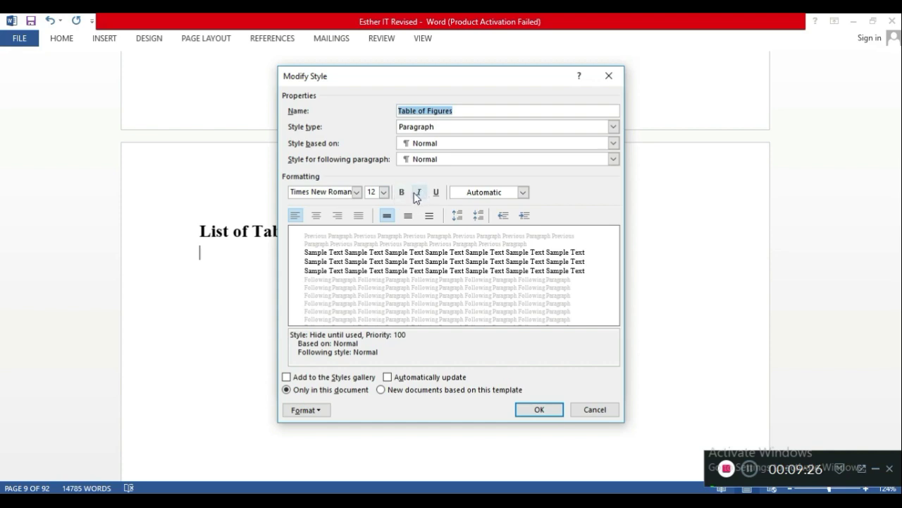
pyautogui.click(524, 193)
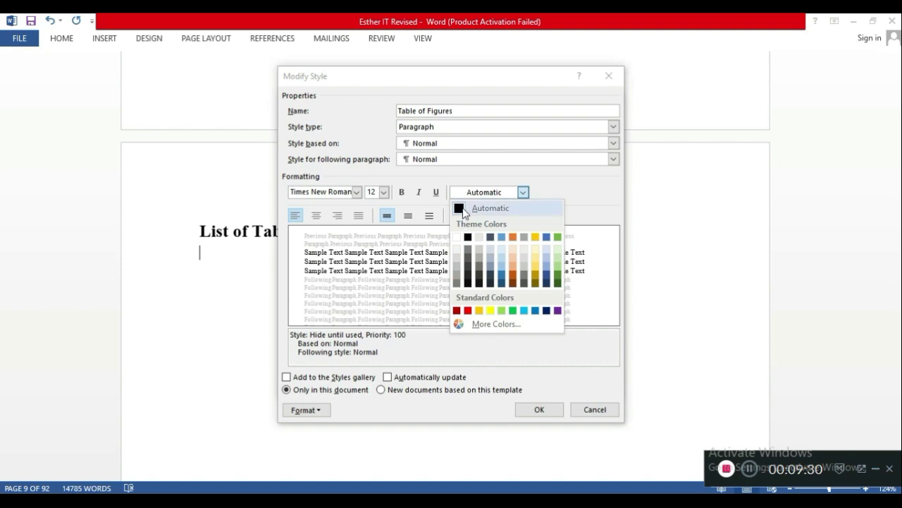
pyautogui.click(467, 240)
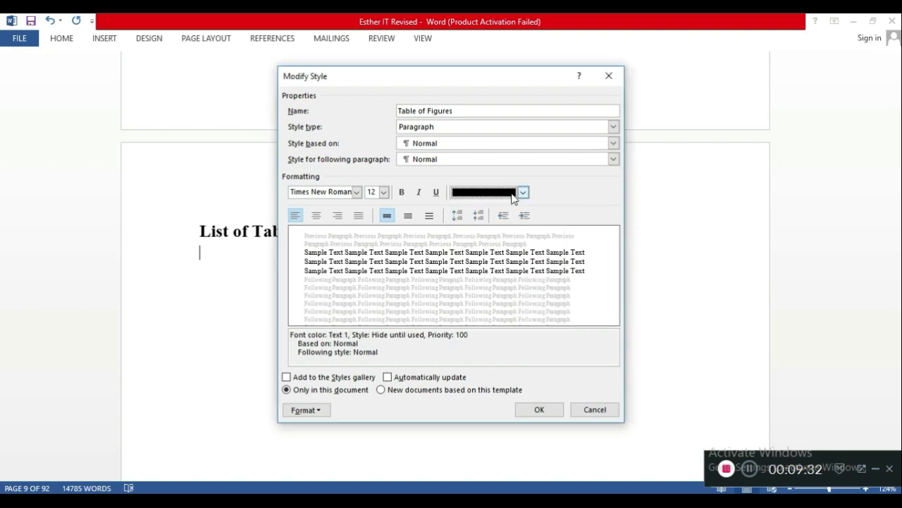
pyautogui.click(523, 192)
pyautogui.click(469, 208)
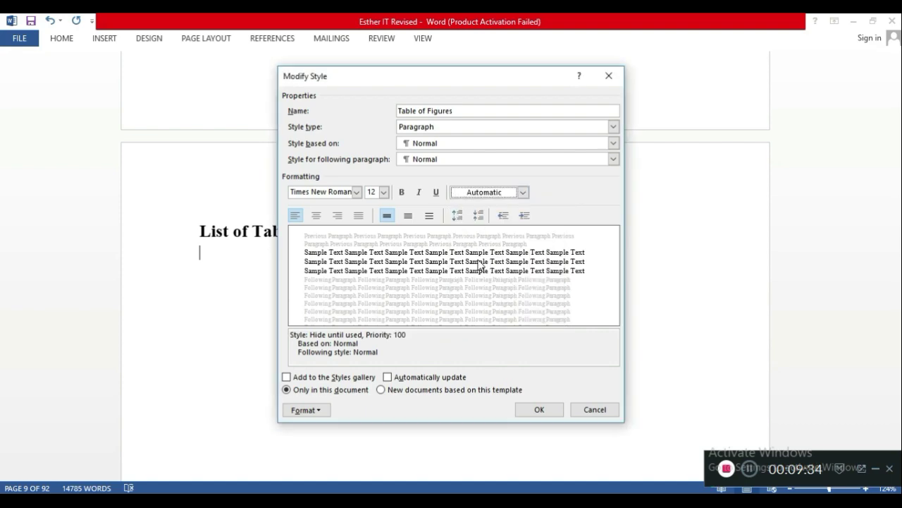
pyautogui.click(316, 410)
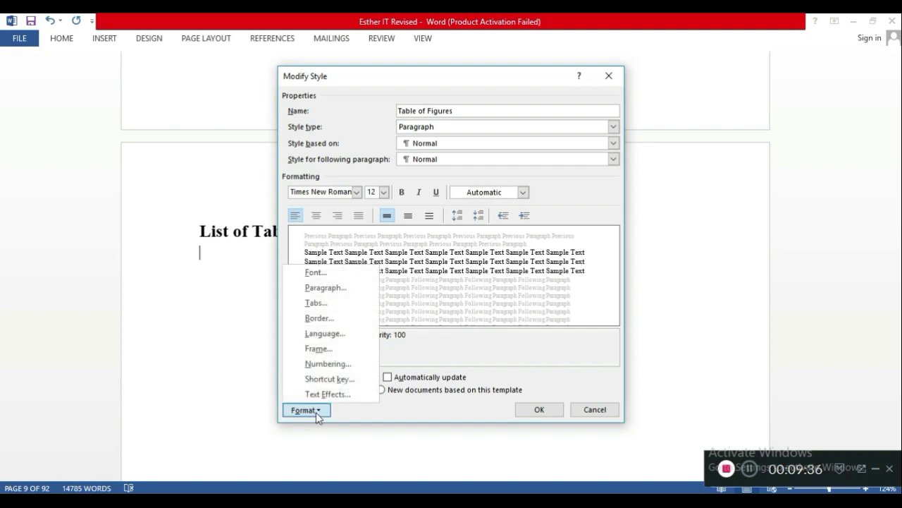
pyautogui.click(337, 289)
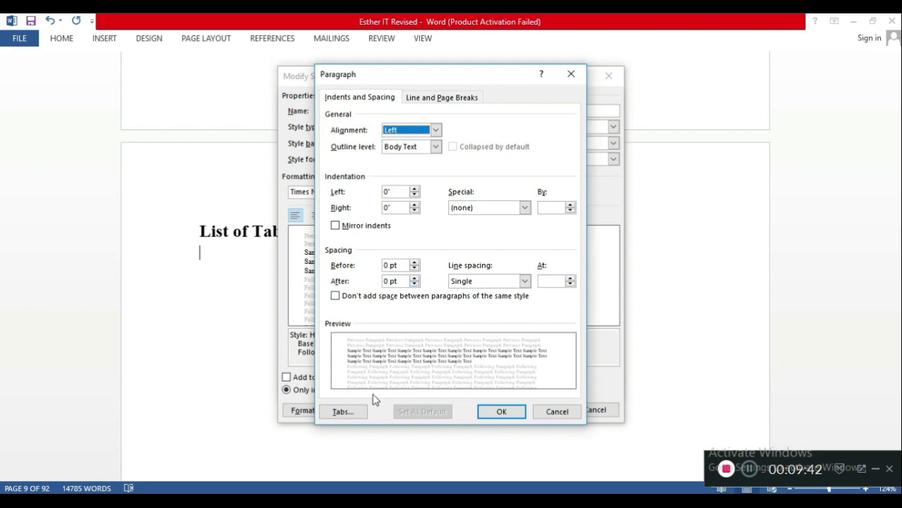
pyautogui.click(488, 416)
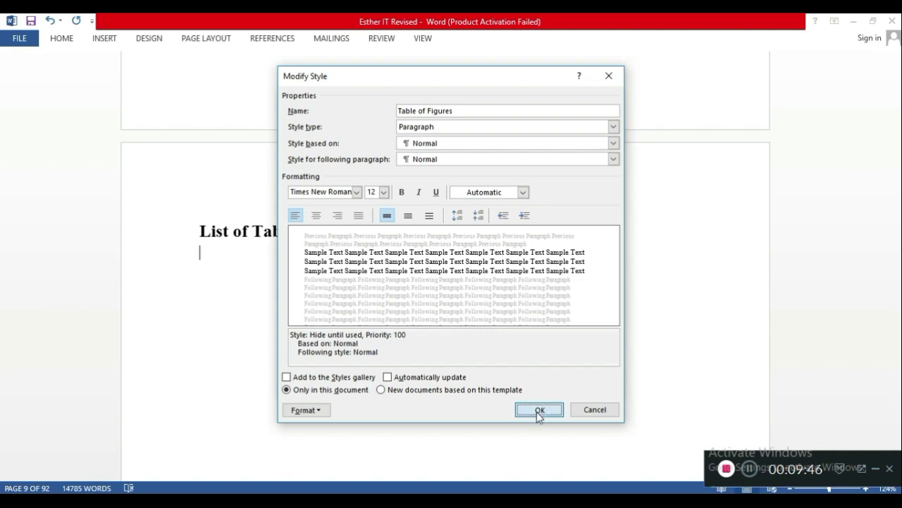
pyautogui.click(536, 412)
pyautogui.click(474, 360)
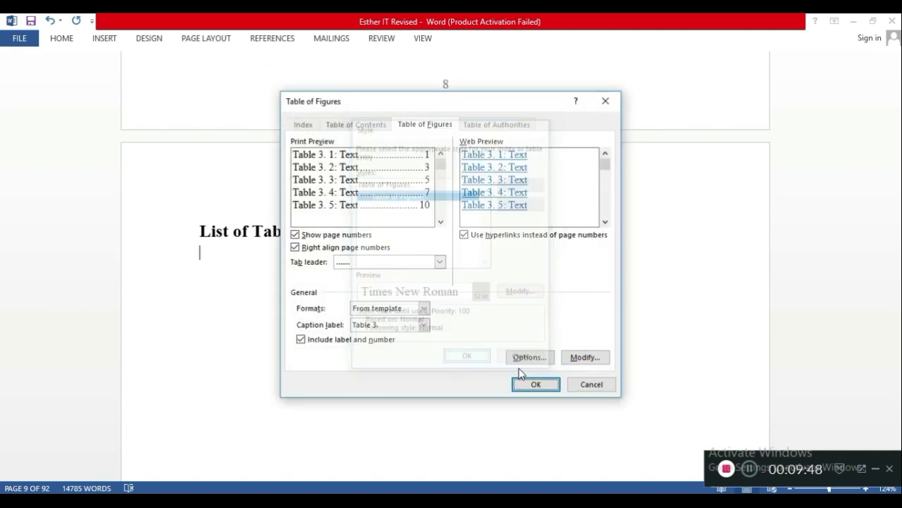
# Step: Insert the List of Tables and follow its Table 3. 2 entry to page 41
pyautogui.click(556, 393)
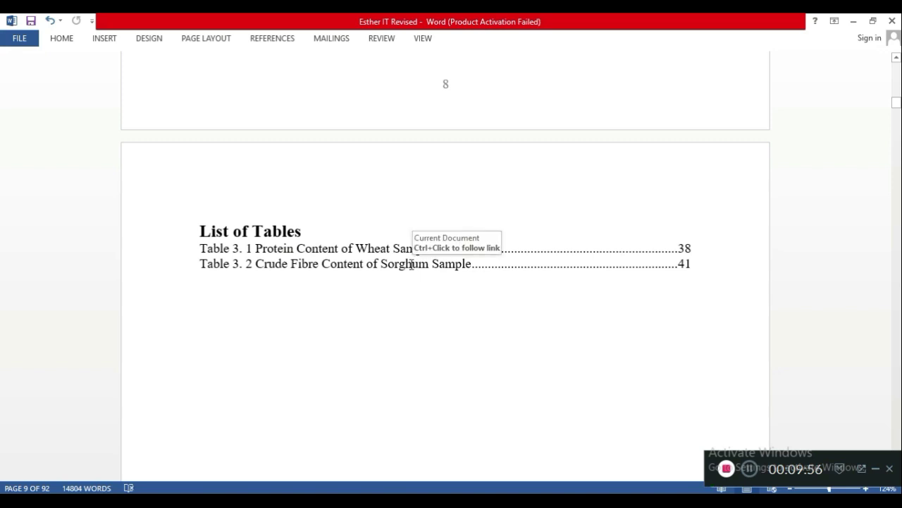
pyautogui.click(412, 267)
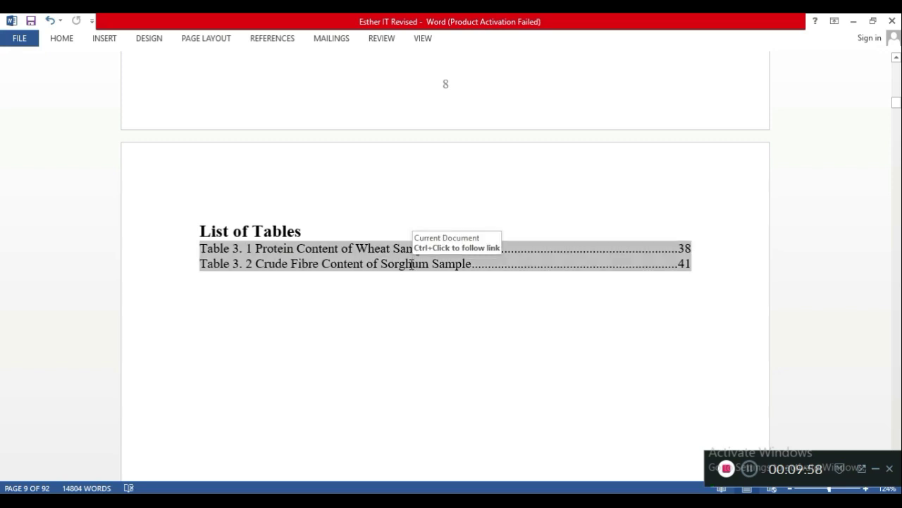
pyautogui.keyDown('ctrl'); pyautogui.click(412, 265); pyautogui.keyUp('ctrl')
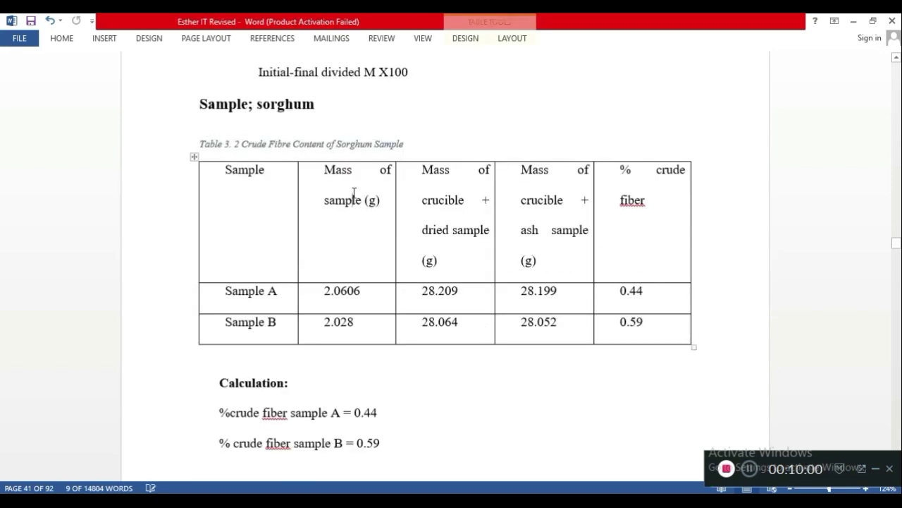
# Step: Select the full 'Table 3. 2 Crude Fibre Content of Sorghum Sample' caption
pyautogui.click(354, 196)
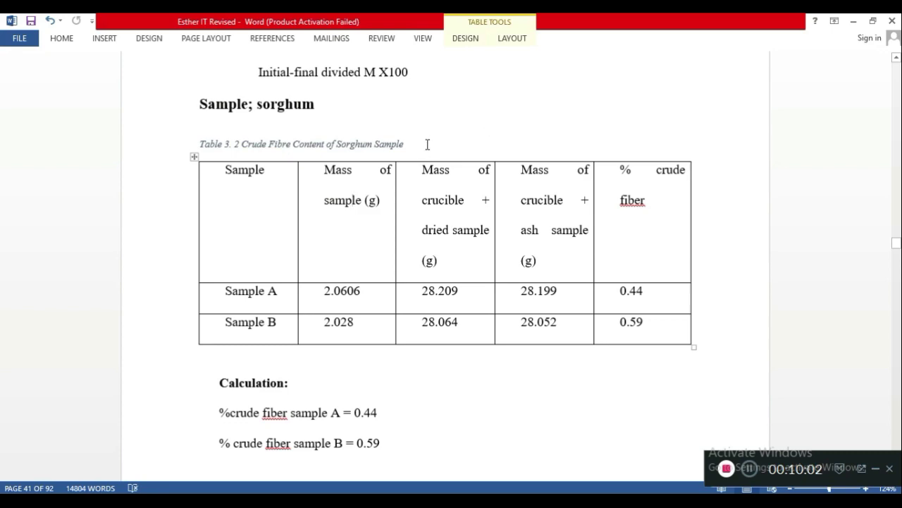
pyautogui.moveTo(421, 145); pyautogui.dragTo(212, 143)
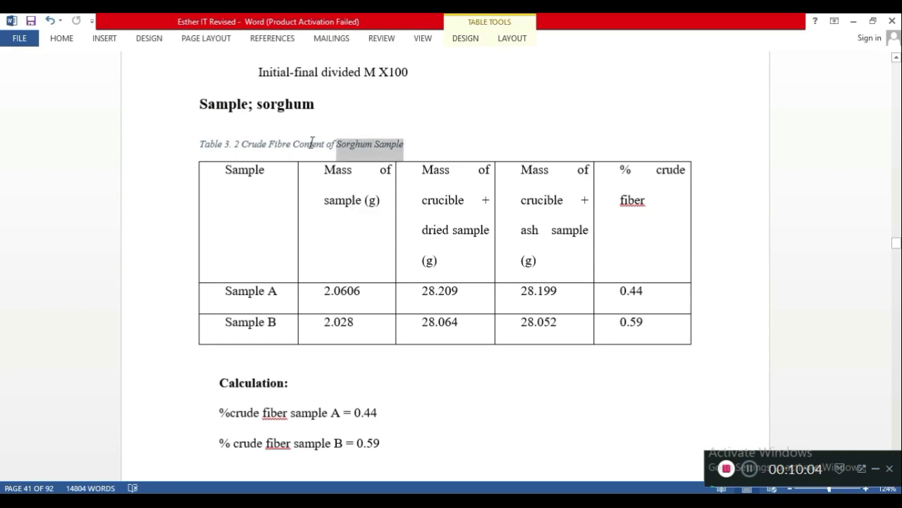
pyautogui.click(240, 145)
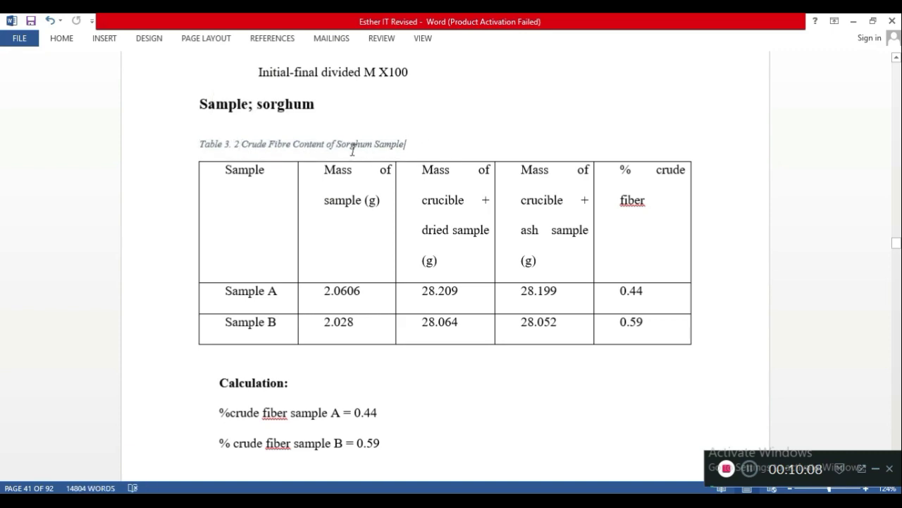
pyautogui.moveTo(353, 150); pyautogui.dragTo(213, 150)
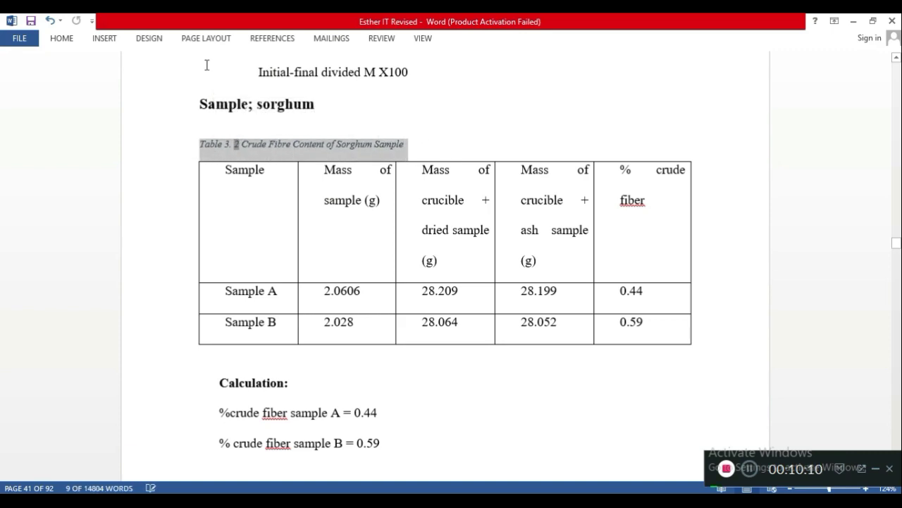
# Step: Modify the Caption style to non-italic, 12 pt, Automatic font colour
pyautogui.click(60, 38)
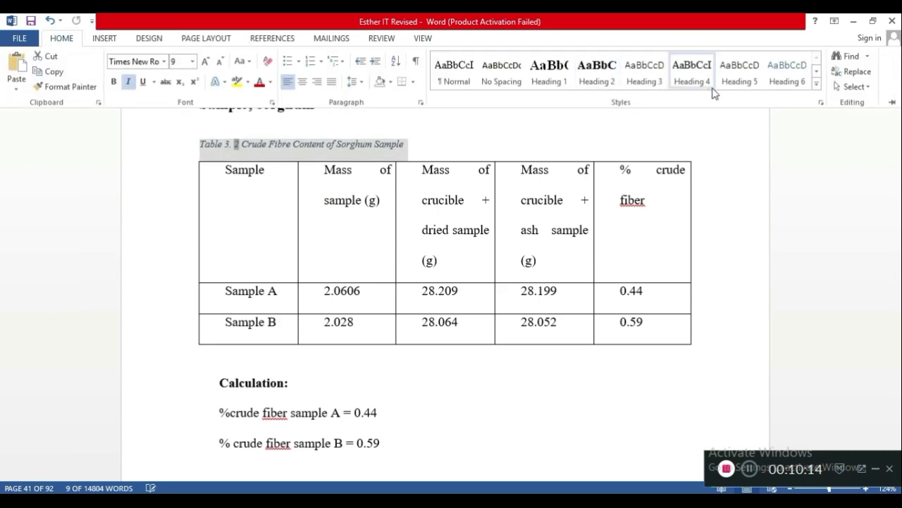
pyautogui.click(817, 85)
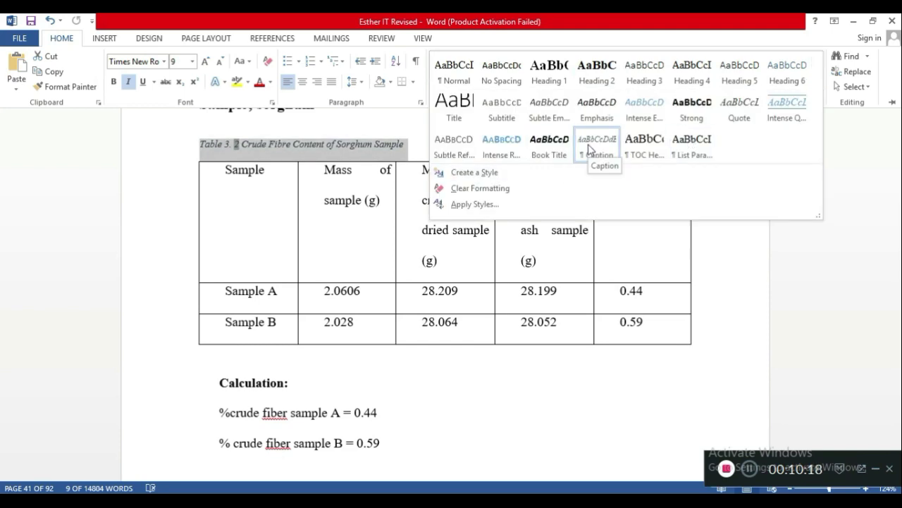
pyautogui.rightClick(590, 149)
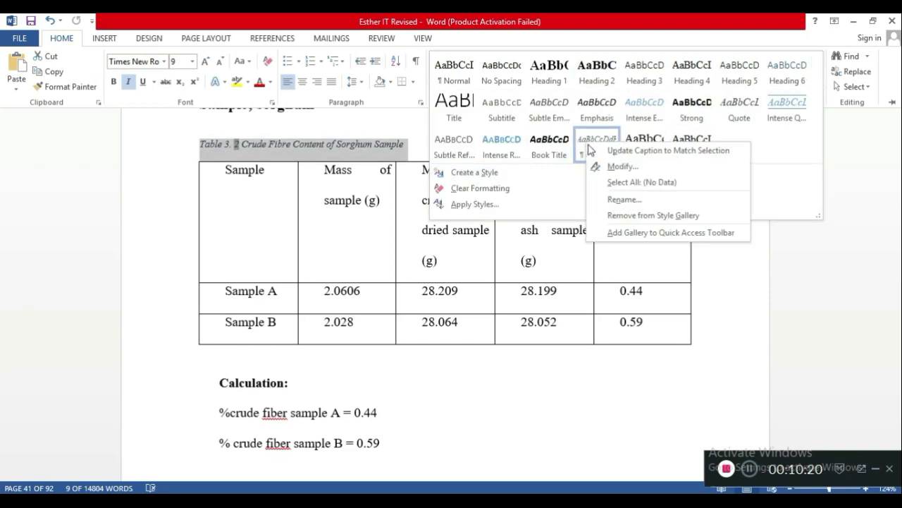
pyautogui.click(620, 166)
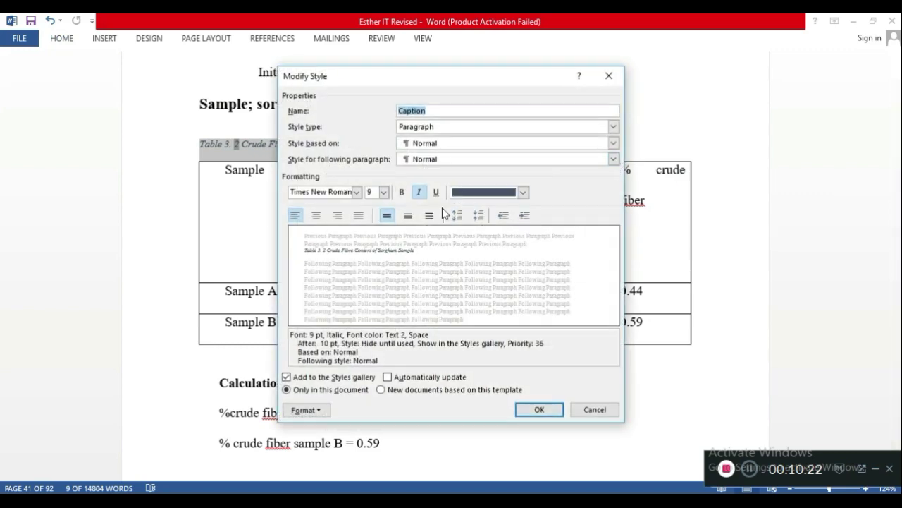
pyautogui.click(421, 193)
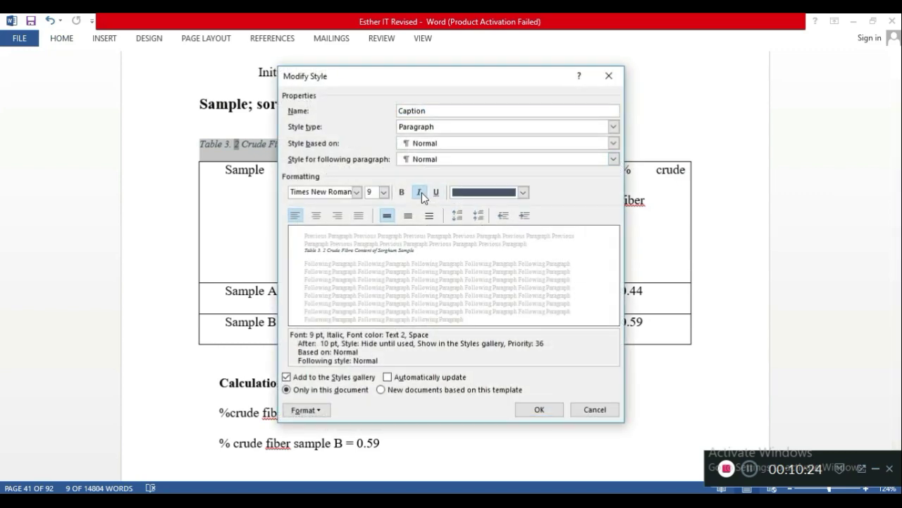
pyautogui.click(384, 192)
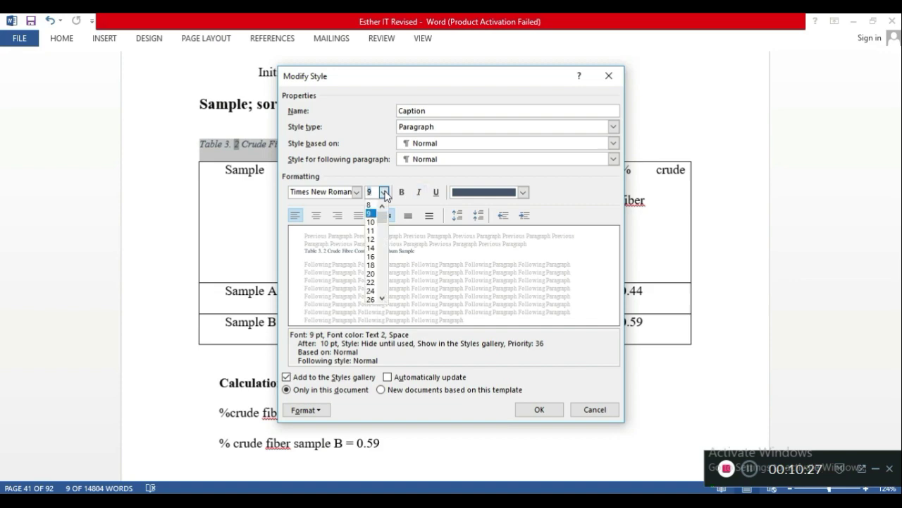
pyautogui.click(369, 239)
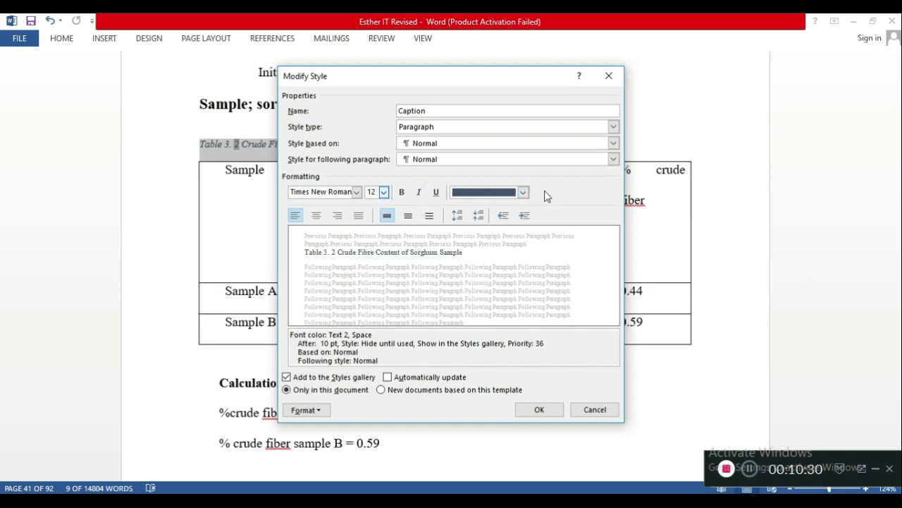
pyautogui.click(523, 191)
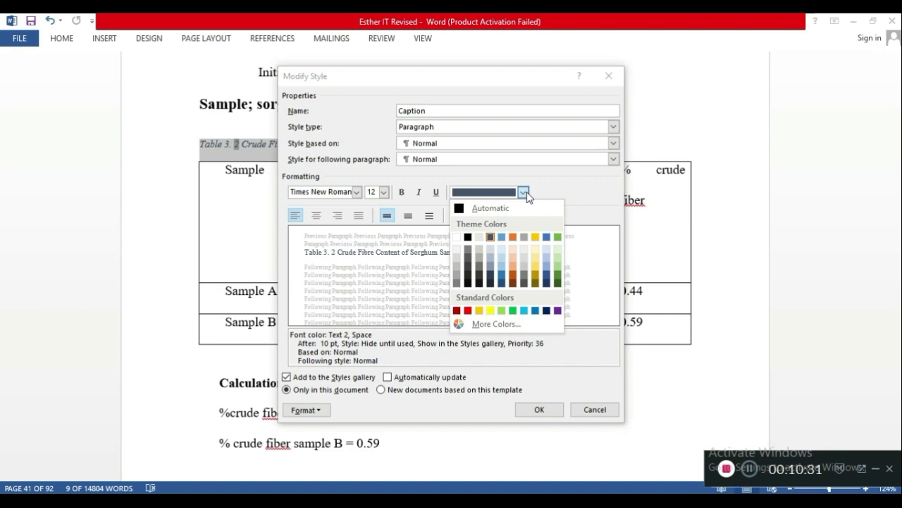
pyautogui.click(459, 207)
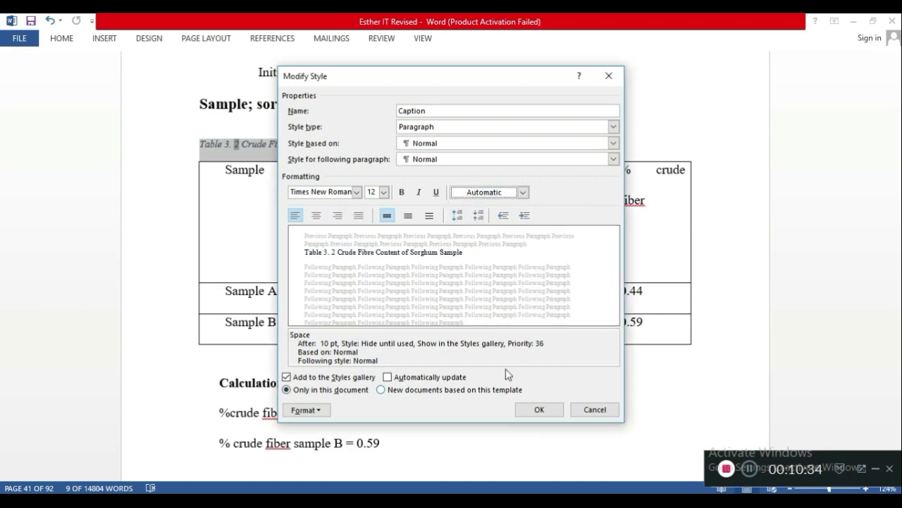
pyautogui.click(554, 411)
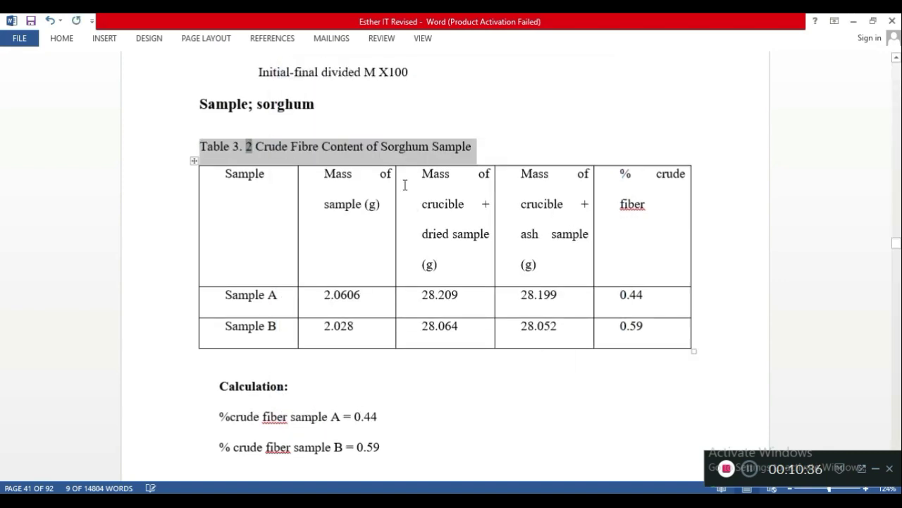
# Step: Scroll from page 41 through the contents and List of Figures to the List of Tables
pyautogui.click(450, 134)
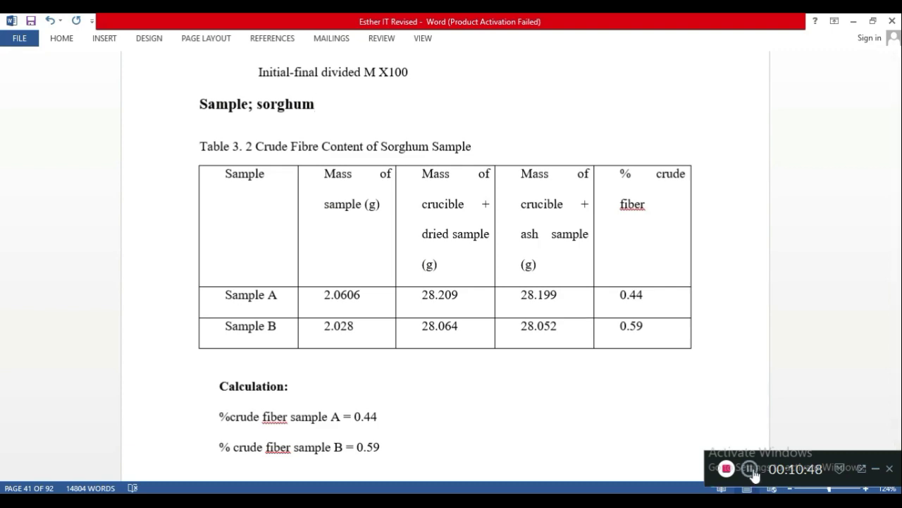
pyautogui.scroll(1, 497, 423)
pyautogui.scroll(3, 501, 421)
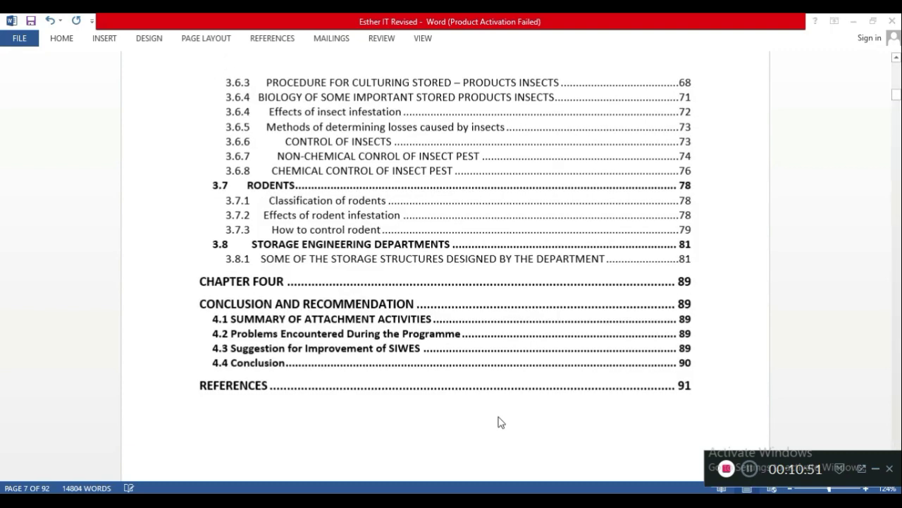
pyautogui.scroll(-1, 498, 421)
pyautogui.scroll(-3, 498, 422)
pyautogui.scroll(-1, 499, 422)
pyautogui.scroll(-1, 498, 422)
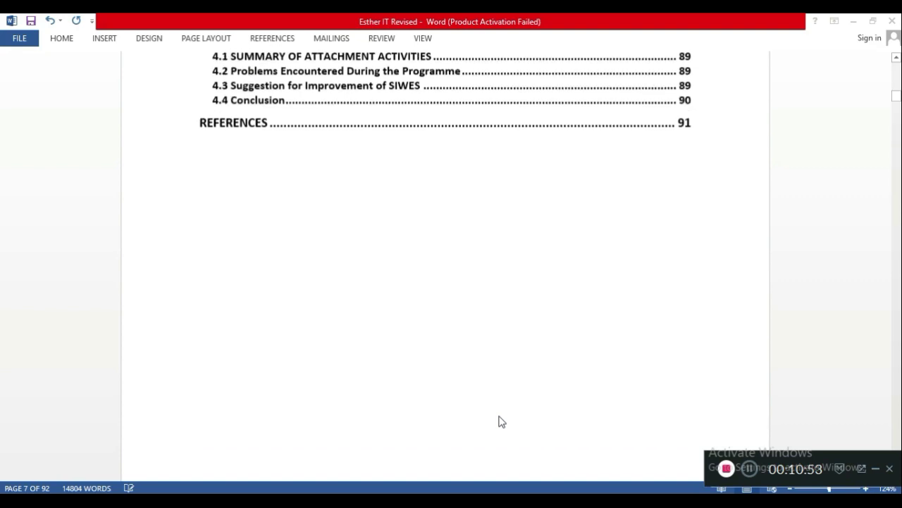
pyautogui.scroll(-2, 499, 422)
pyautogui.scroll(-3, 499, 421)
pyautogui.scroll(-3, 498, 422)
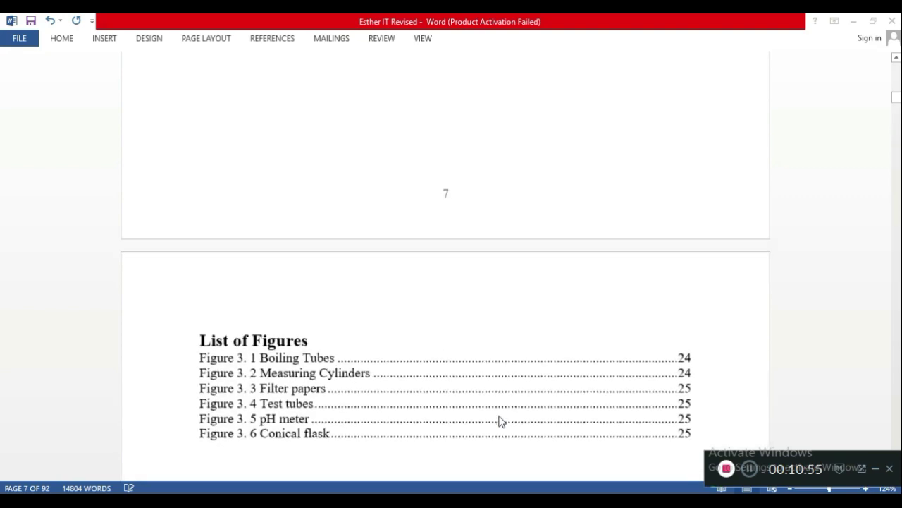
pyautogui.scroll(-3, 498, 421)
pyautogui.scroll(-2, 499, 421)
pyautogui.scroll(-2, 498, 421)
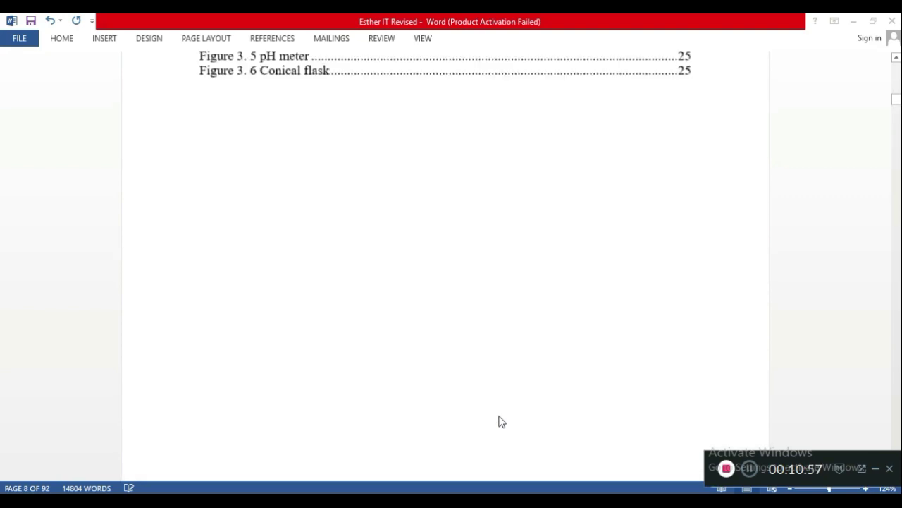
pyautogui.scroll(3, 499, 422)
pyautogui.scroll(5, 499, 421)
pyautogui.scroll(6, 499, 421)
pyautogui.scroll(2, 498, 421)
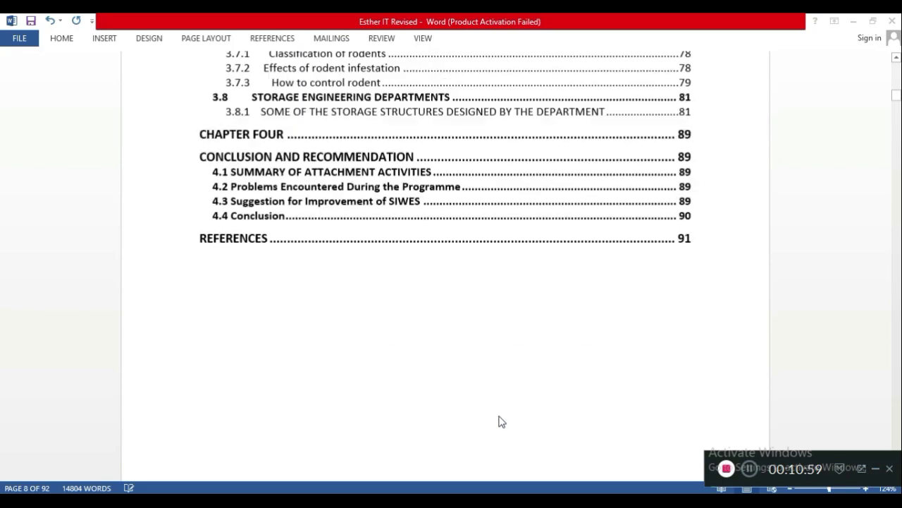
pyautogui.scroll(4, 499, 421)
pyautogui.scroll(2, 498, 421)
pyautogui.scroll(2, 498, 422)
pyautogui.scroll(-4, 498, 422)
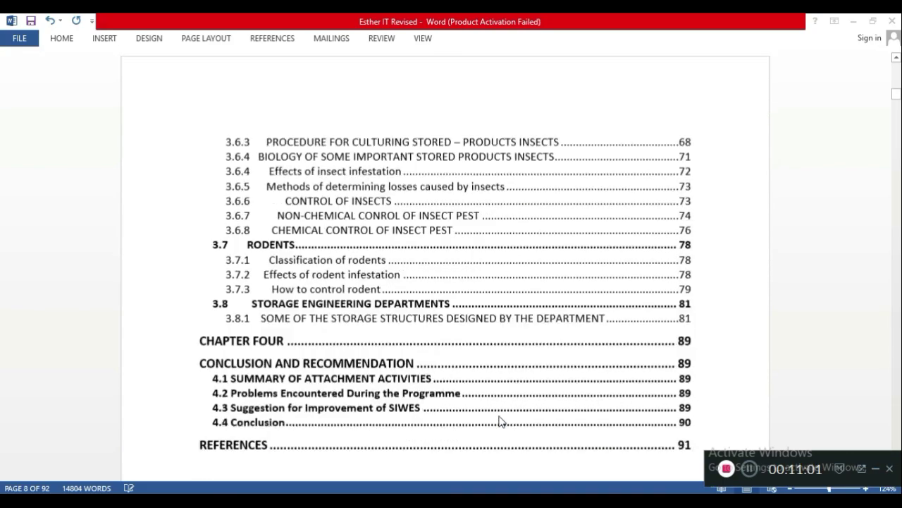
pyautogui.scroll(-7, 498, 421)
pyautogui.scroll(-3, 499, 420)
pyautogui.scroll(-3, 498, 421)
pyautogui.scroll(-2, 498, 421)
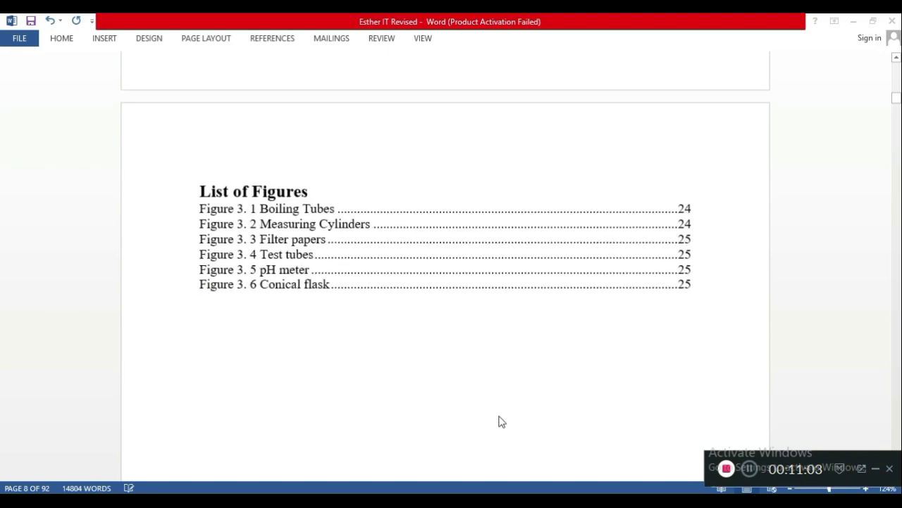
pyautogui.scroll(-6, 498, 422)
pyautogui.scroll(-4, 498, 422)
pyautogui.scroll(-1, 498, 422)
pyautogui.scroll(-3, 498, 421)
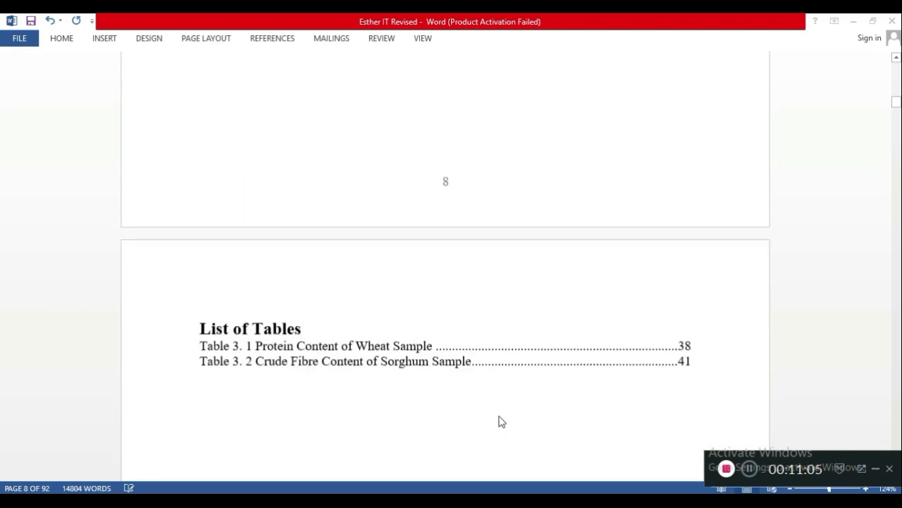
pyautogui.scroll(-4, 498, 421)
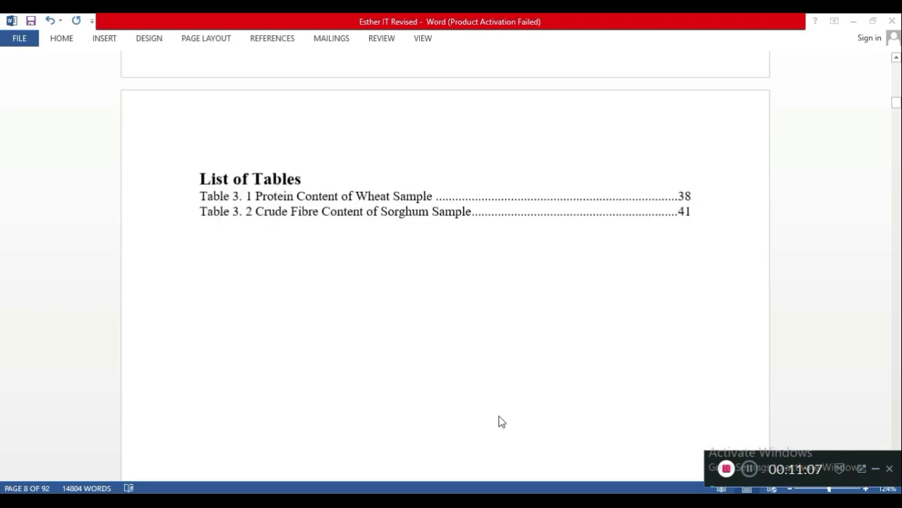